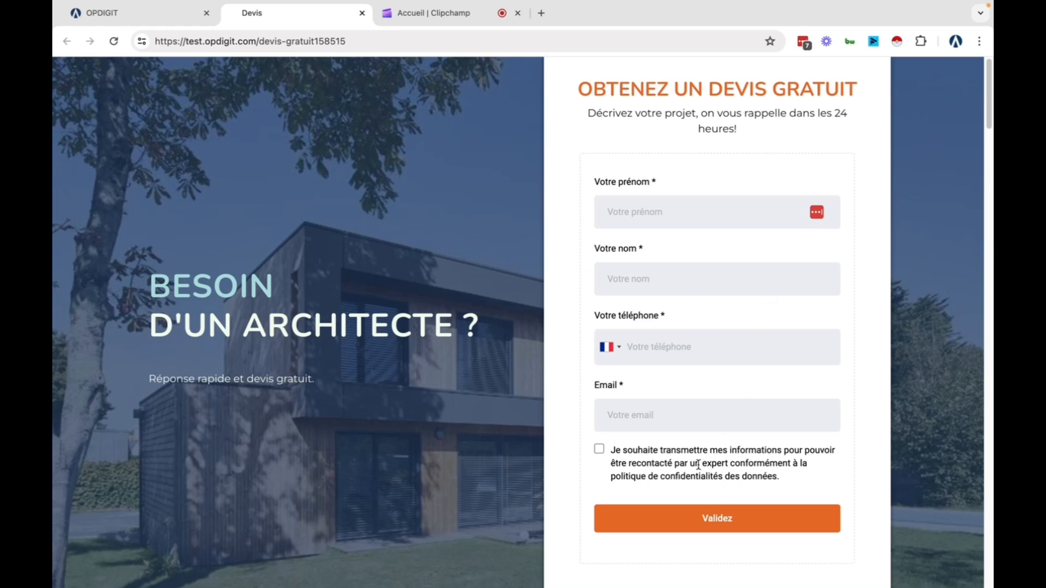
# In the OPDIGIT account, go to Settings and open the Custom Fields page
pyautogui.scroll(-1, 699, 465)
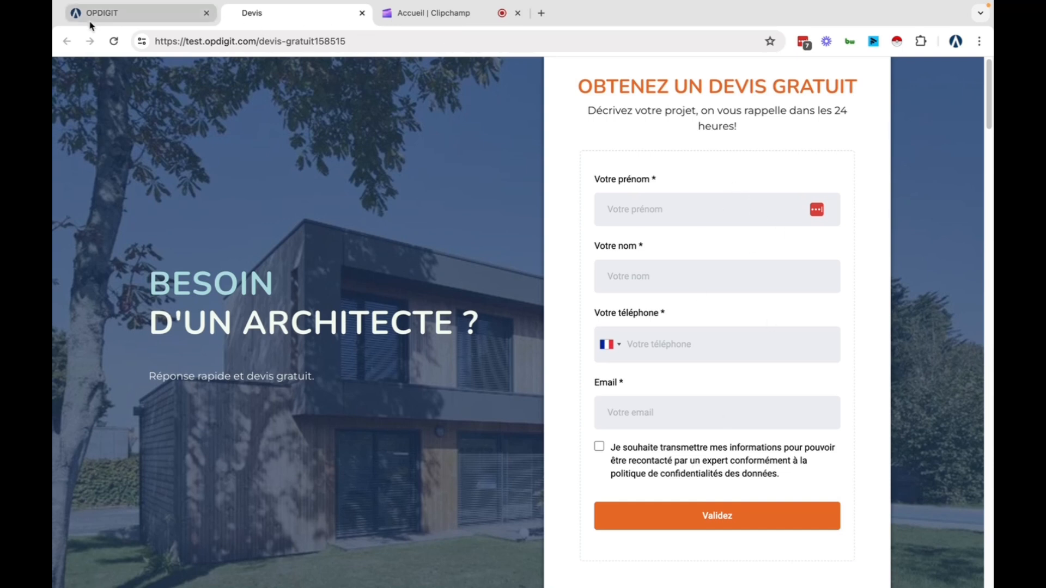
pyautogui.click(140, 15)
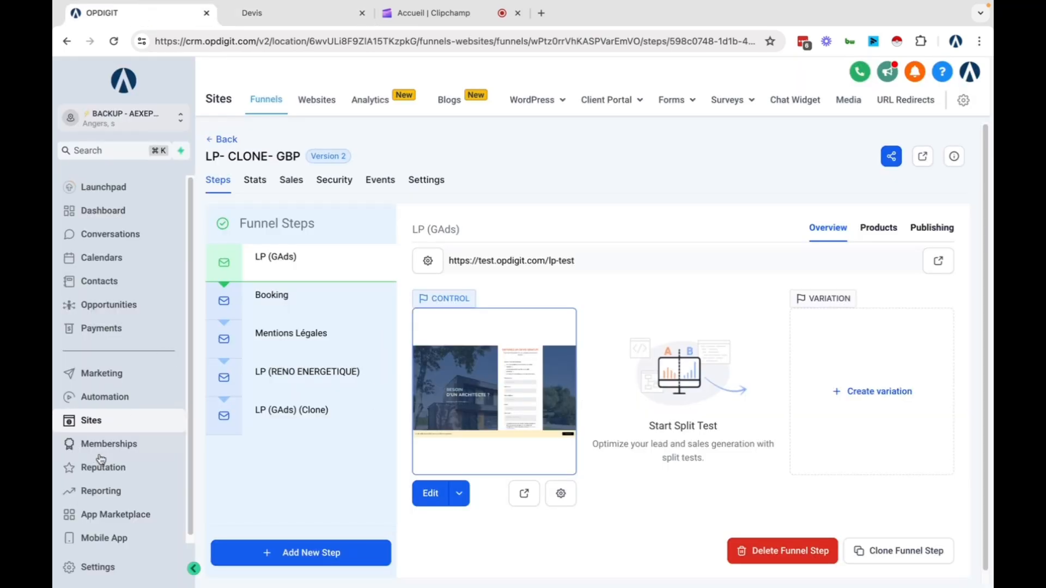
pyautogui.scroll(-1, 116, 526)
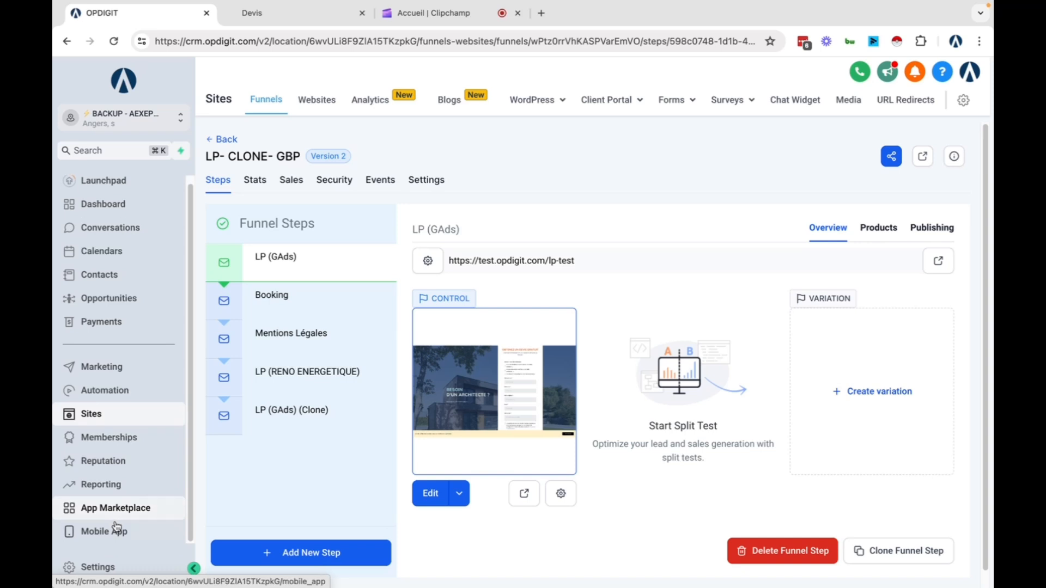
pyautogui.click(106, 570)
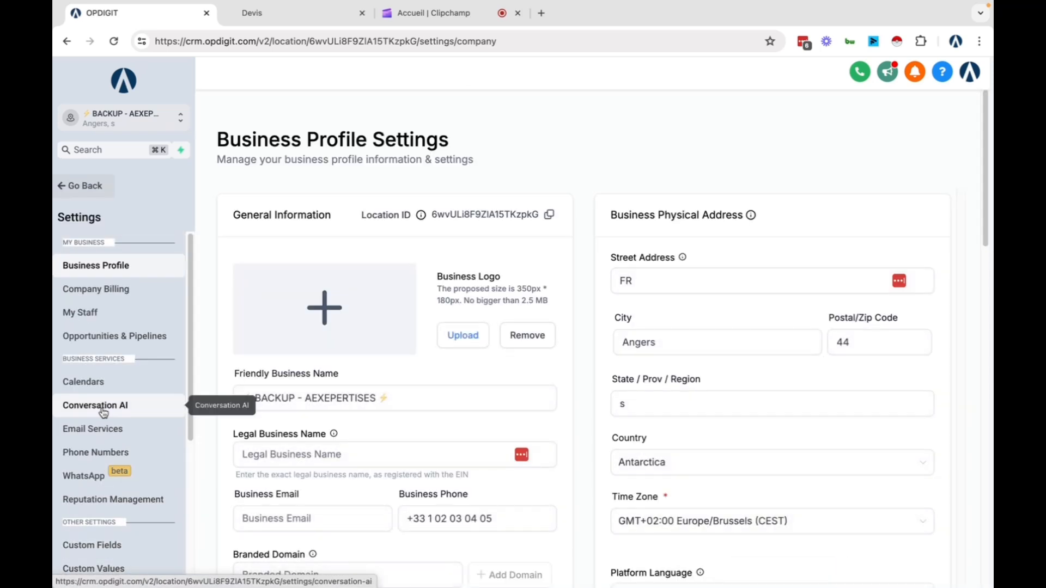
pyautogui.scroll(-2, 103, 413)
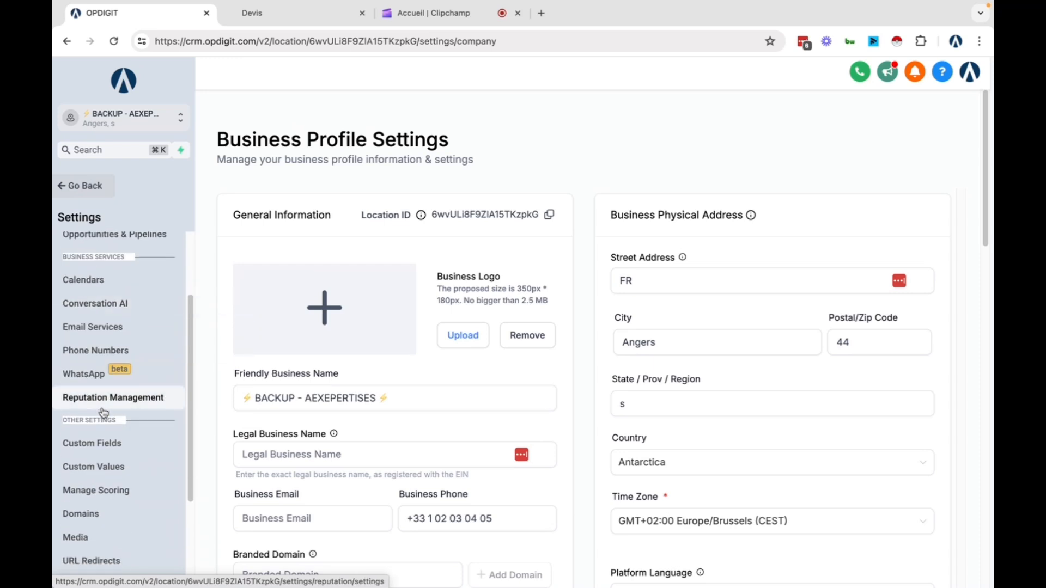
pyautogui.click(124, 450)
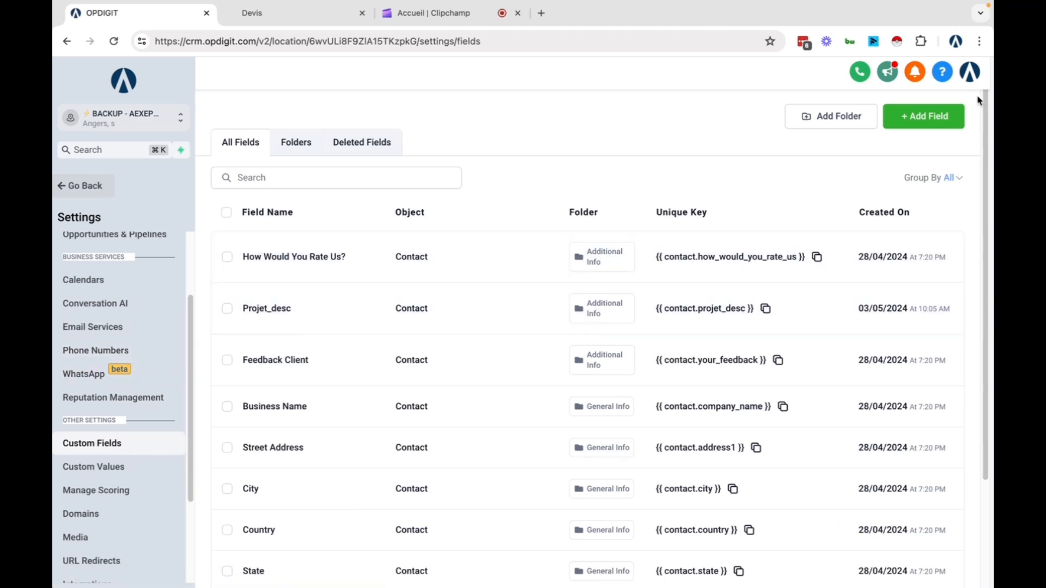
# Add a Single Line custom field named 'From source' in the Contact group and save it
pyautogui.click(925, 120)
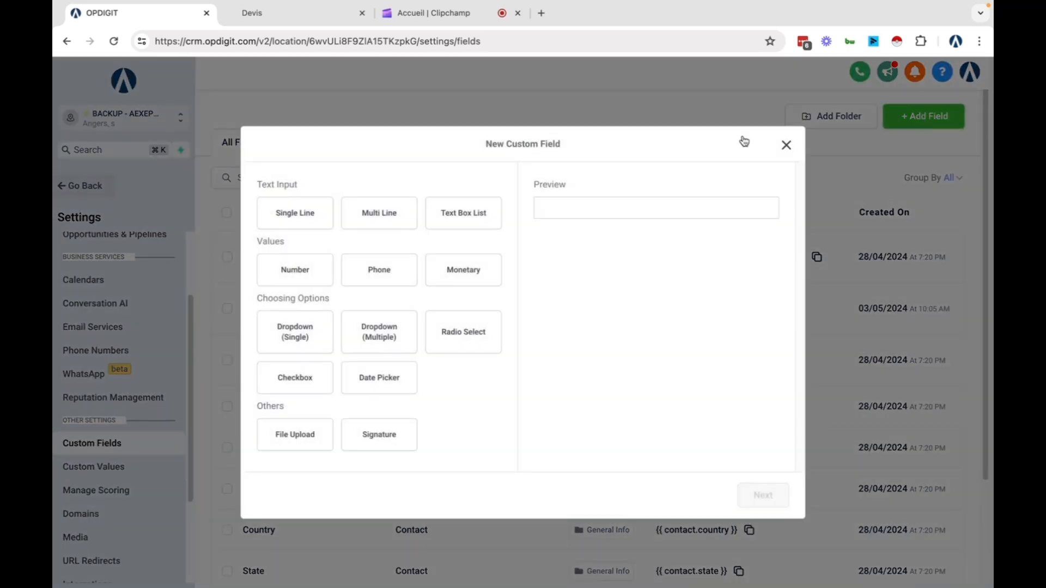
pyautogui.click(286, 217)
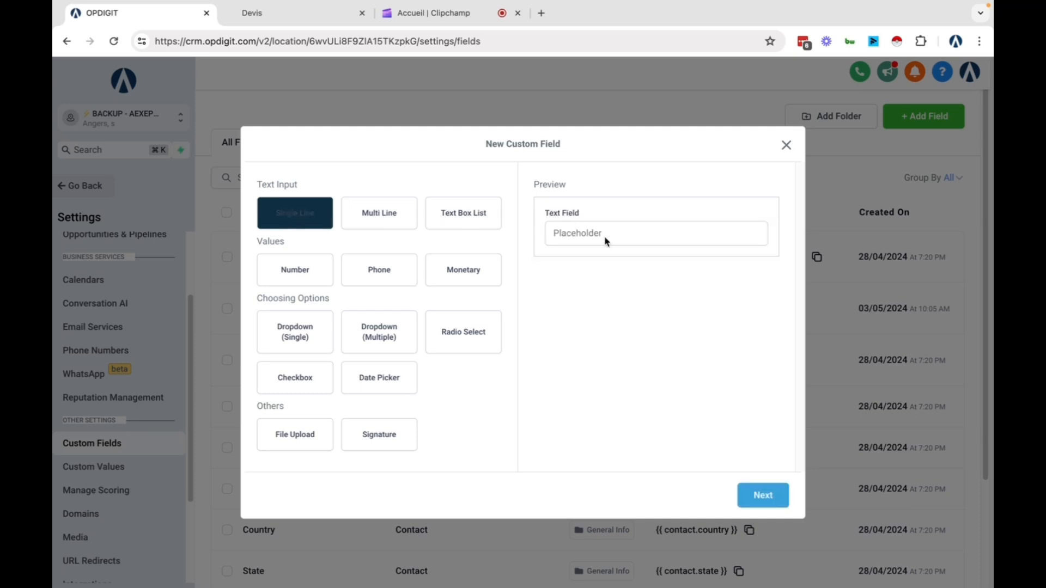
pyautogui.click(764, 495)
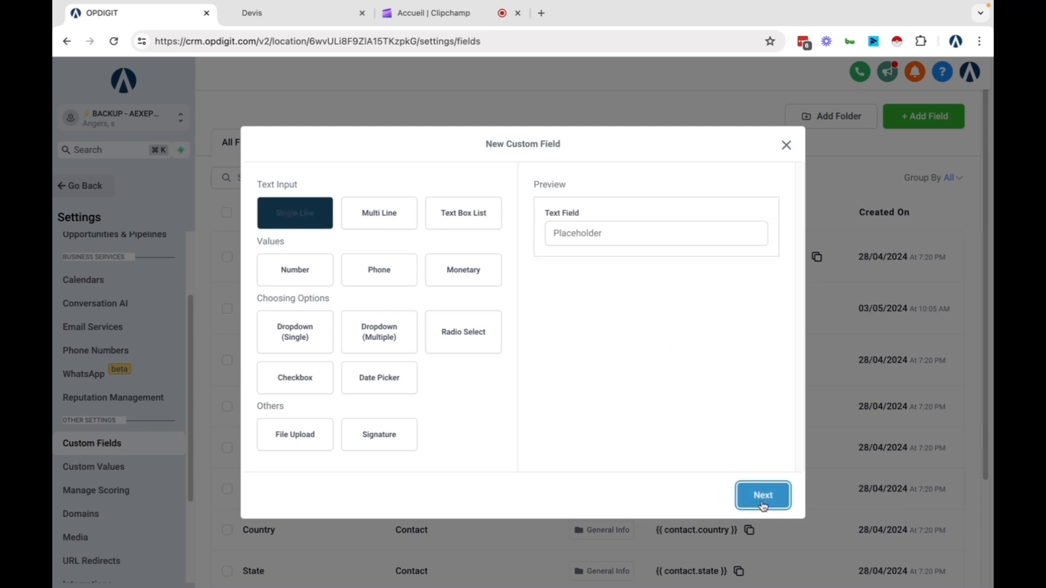
pyautogui.click(297, 290)
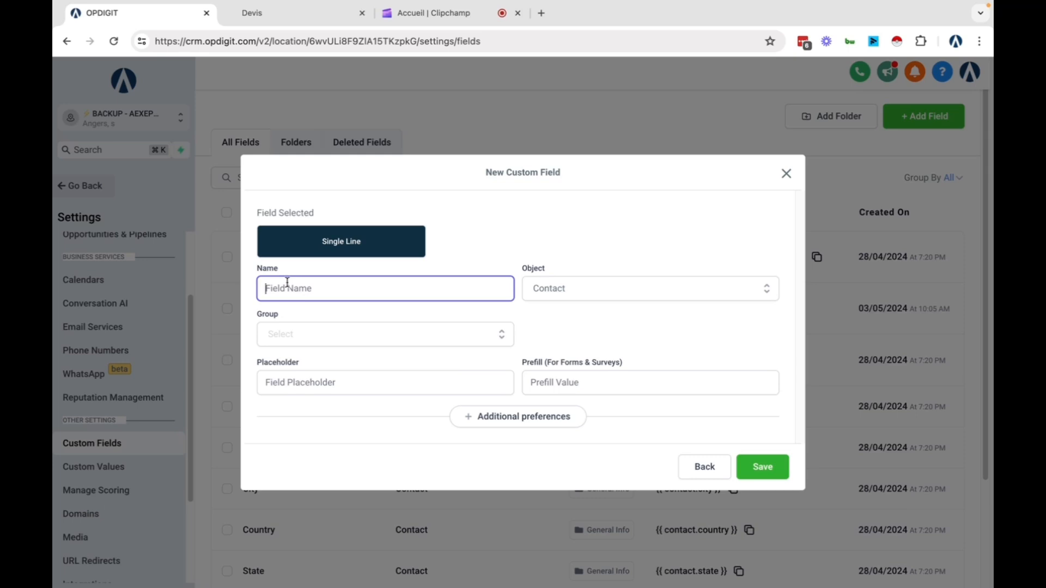
pyautogui.write('From source')
pyautogui.click(499, 334)
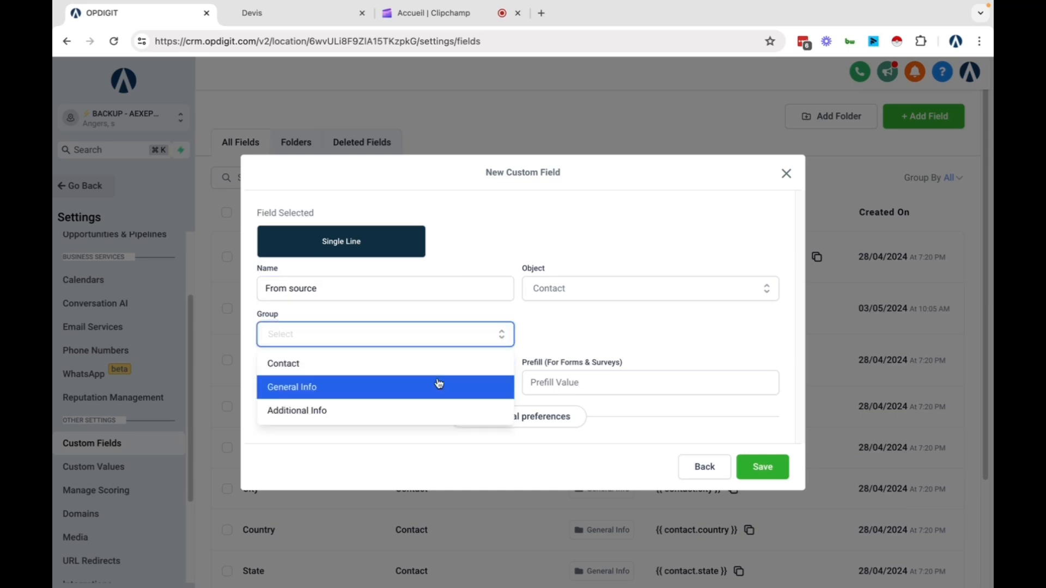
pyautogui.click(397, 371)
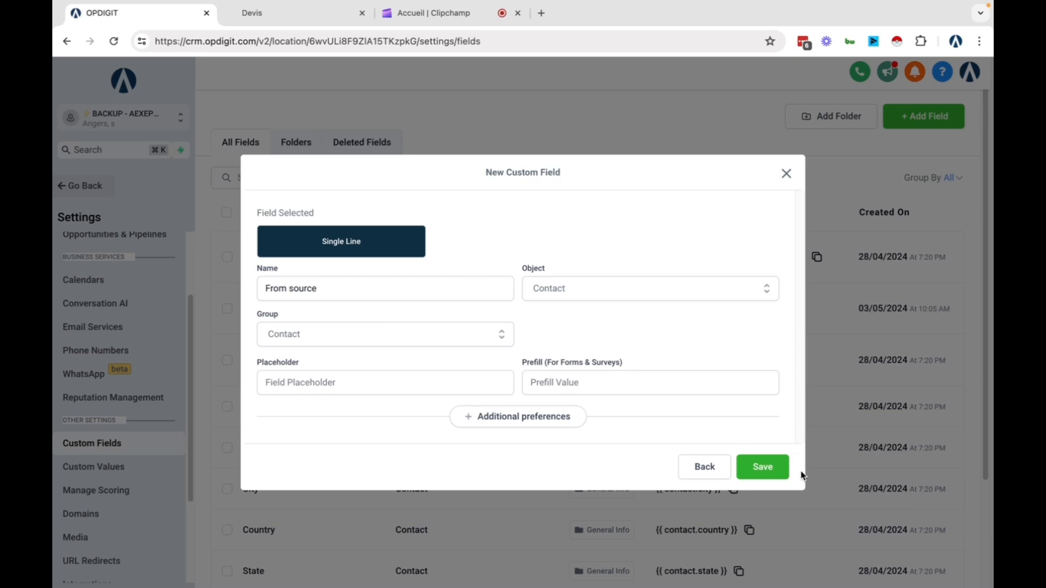
pyautogui.click(772, 469)
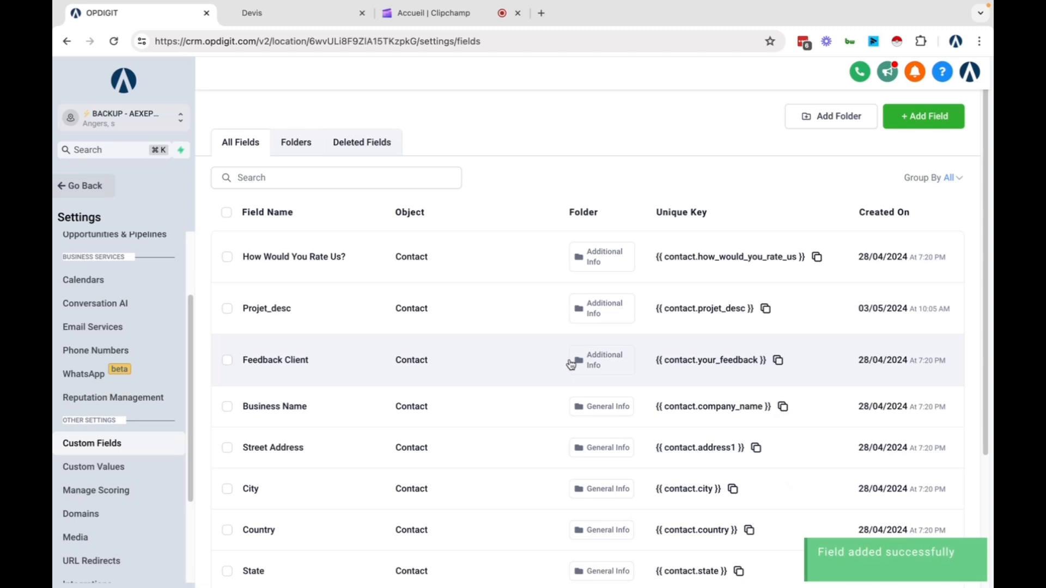
# Search the custom fields for 'fr' and copy the key {{ contact.from_source }}
pyautogui.scroll(-3, 568, 367)
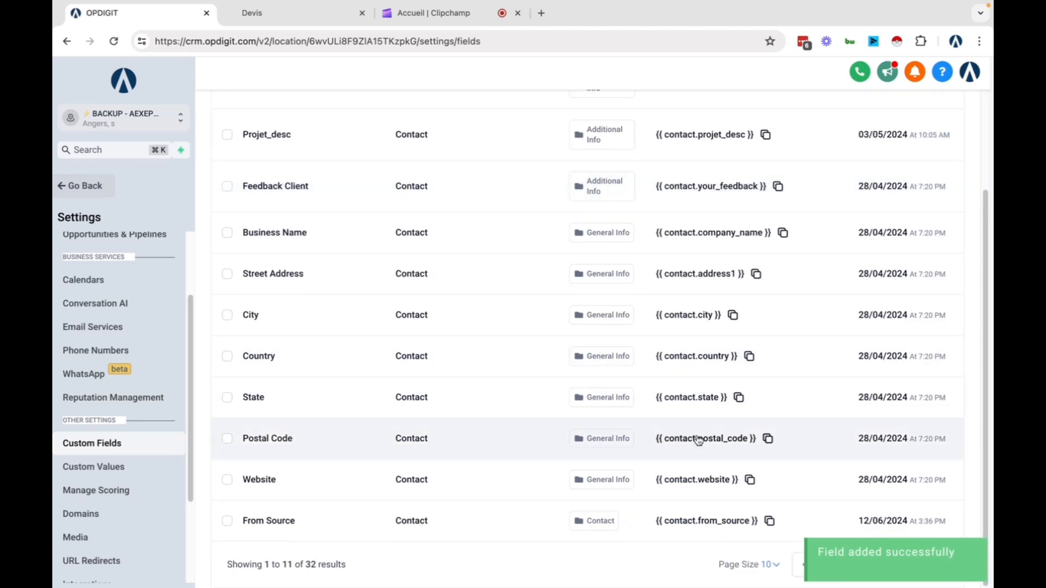
pyautogui.click(772, 565)
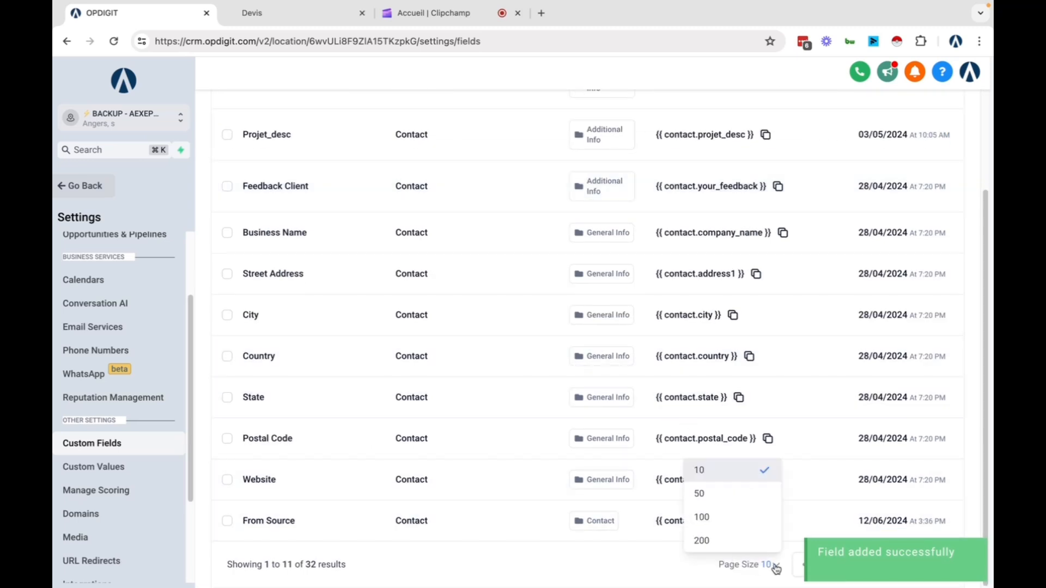
pyautogui.scroll(3, 481, 258)
pyautogui.click(369, 169)
pyautogui.write('from')
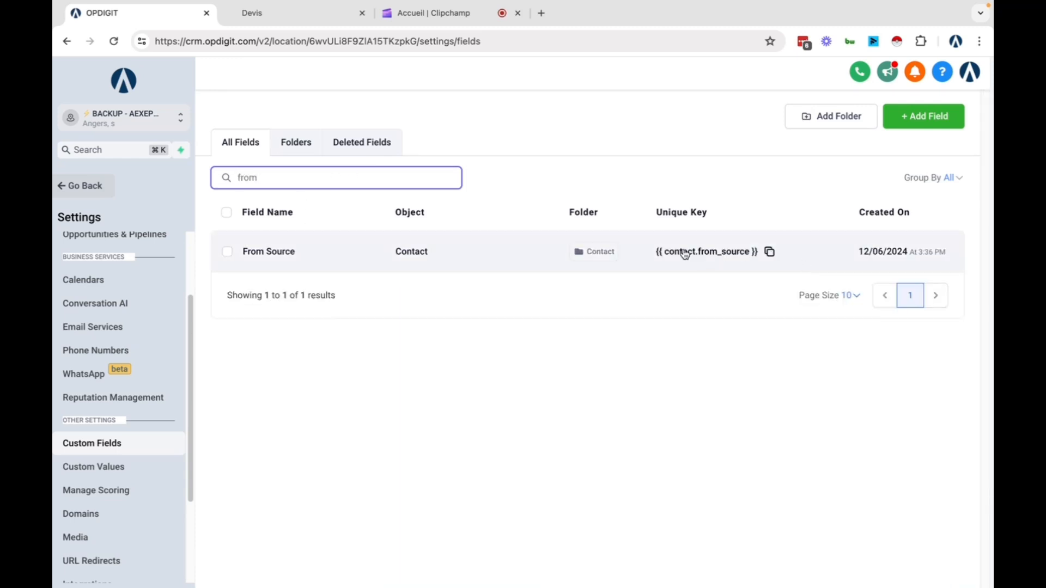
pyautogui.moveTo(653, 256); pyautogui.dragTo(766, 252)
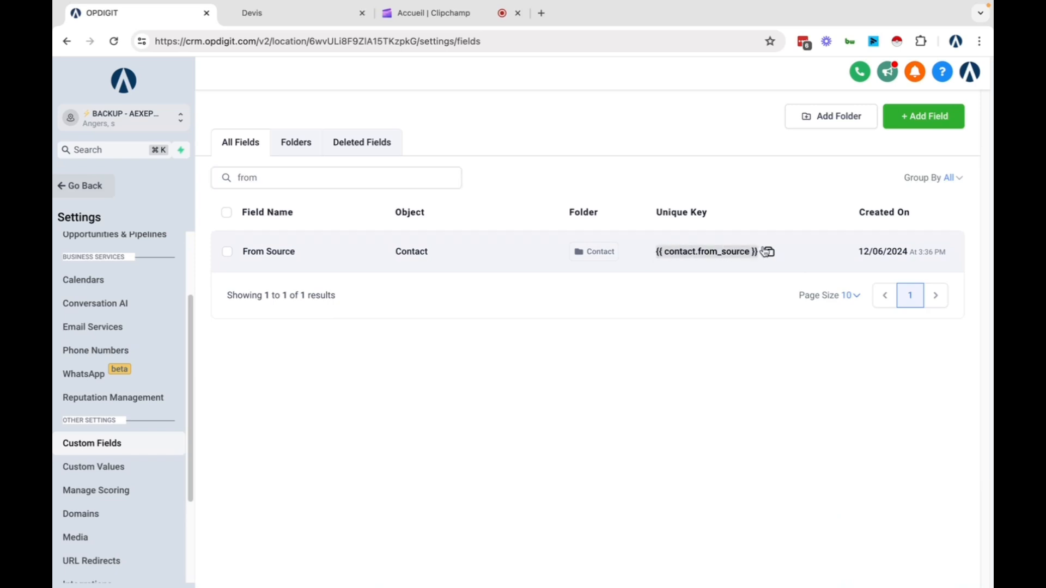
pyautogui.click(767, 253)
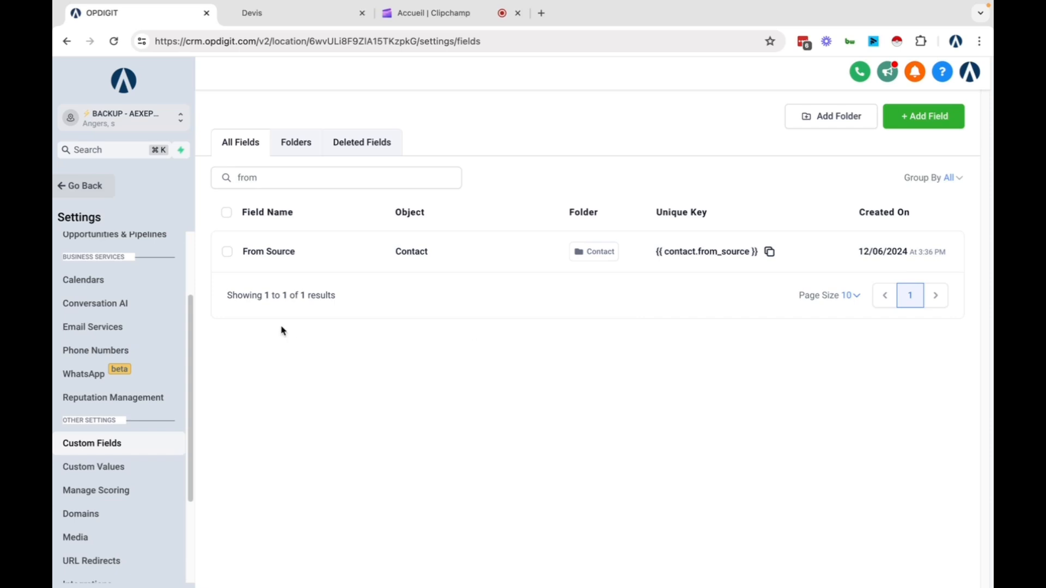
# Leave Settings and open the Forms list in the main workspace
pyautogui.click(103, 187)
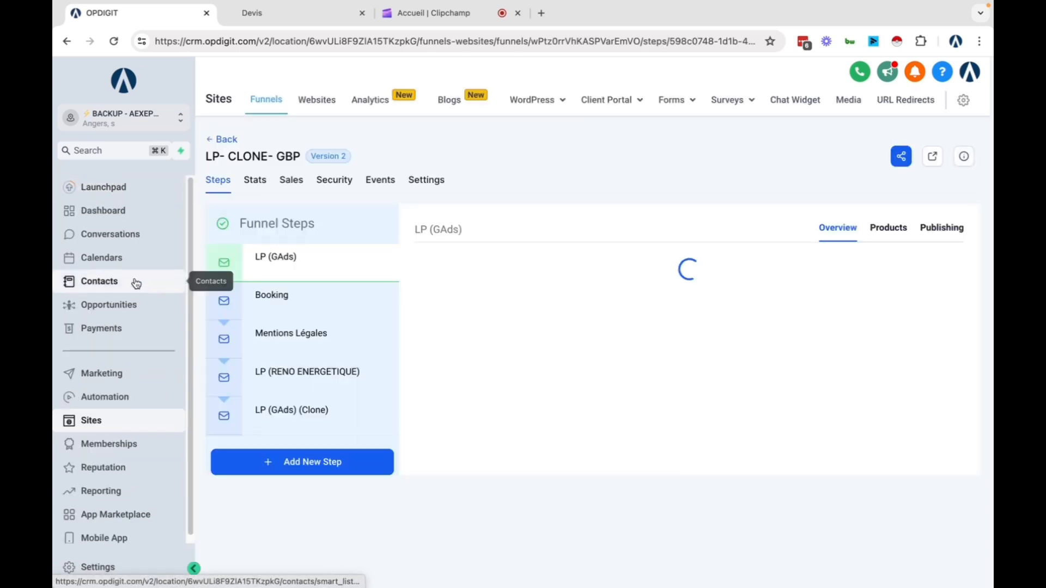
pyautogui.moveTo(675, 105)
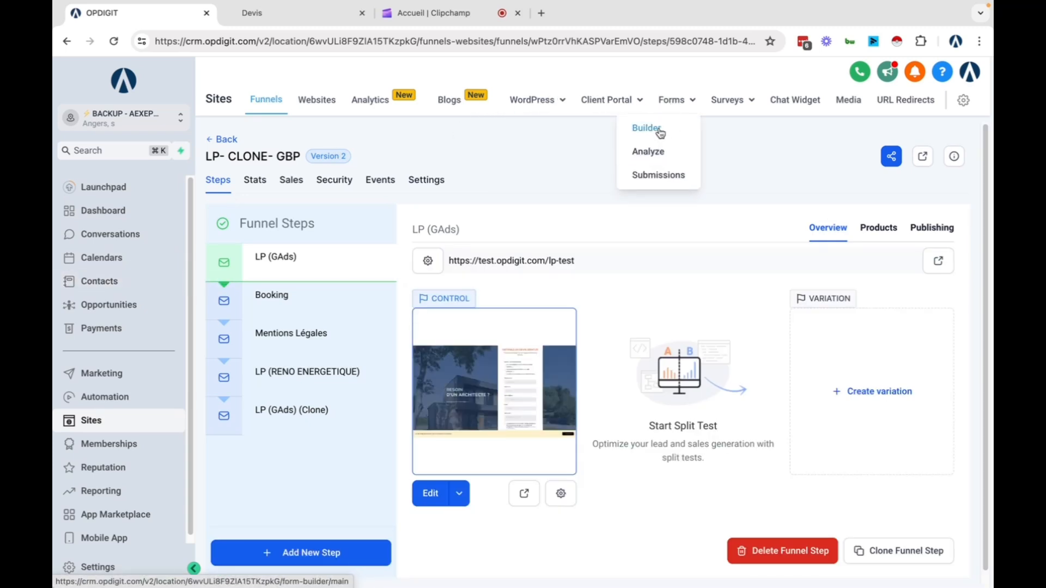
pyautogui.click(659, 131)
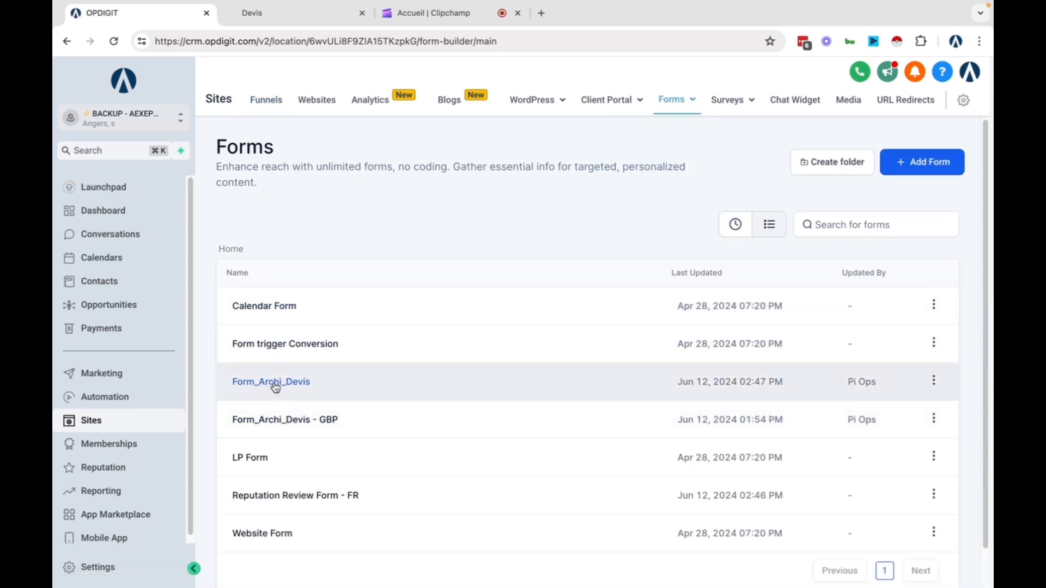
# Look over the live quote request page and the other open browser tabs
pyautogui.click(275, 19)
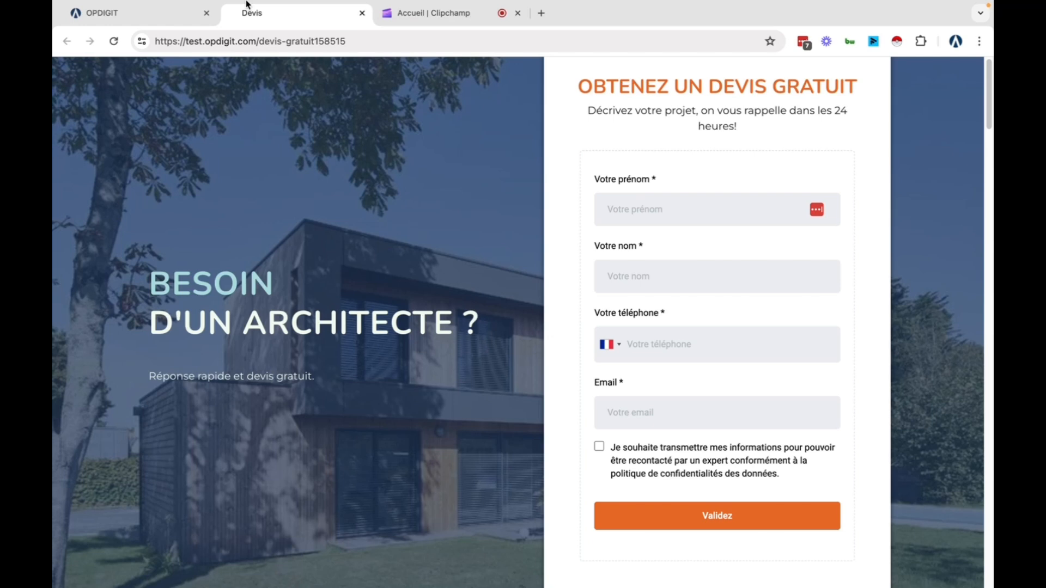
pyautogui.click(409, 5)
pyautogui.click(342, 227)
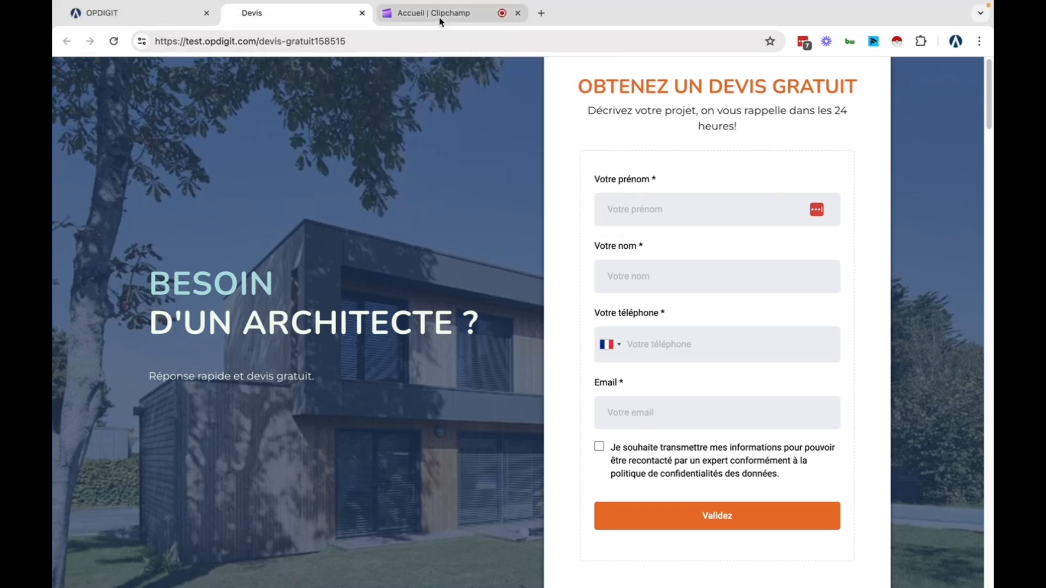
pyautogui.click(439, 17)
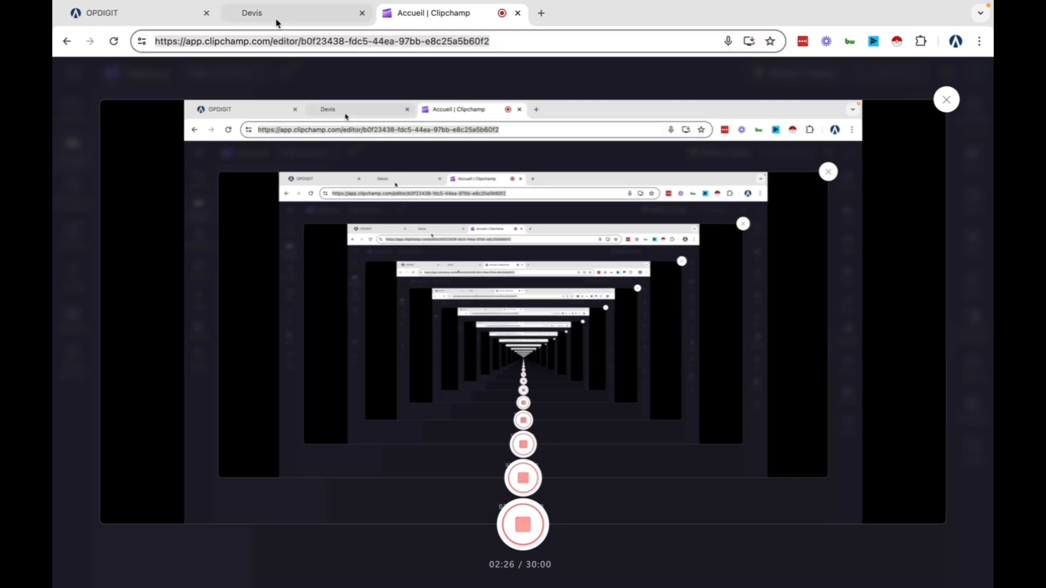
pyautogui.click(275, 22)
# Back in the Forms list, open Form_Archi_Devis in the form builder via its row menu
pyautogui.click(118, 22)
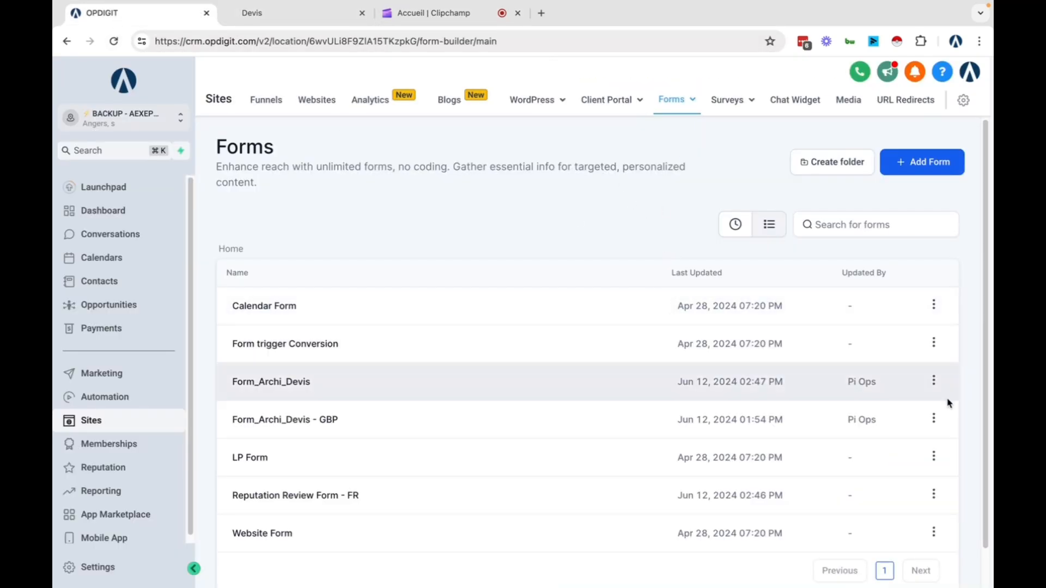
pyautogui.click(934, 380)
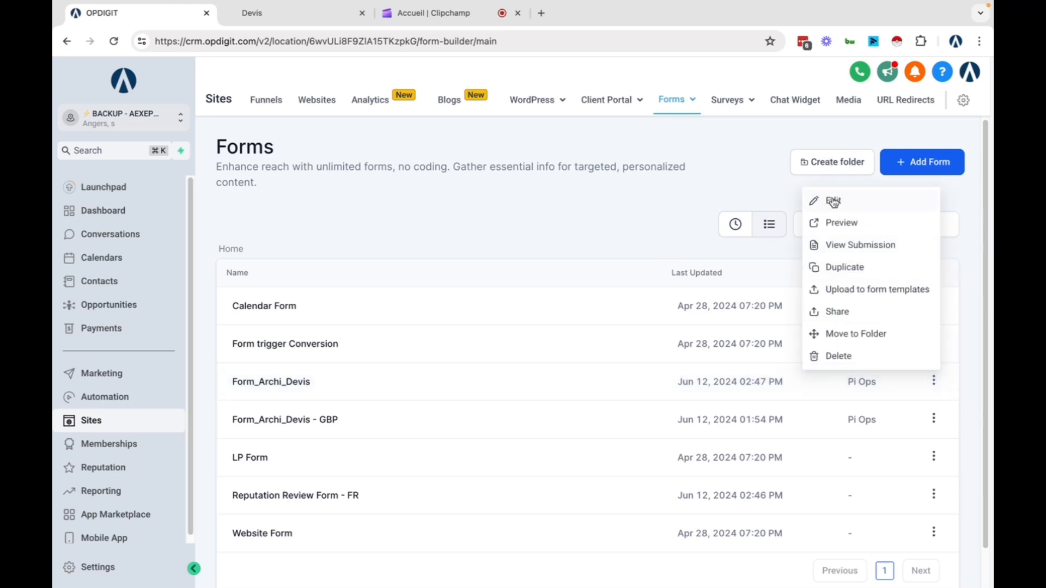
pyautogui.click(834, 205)
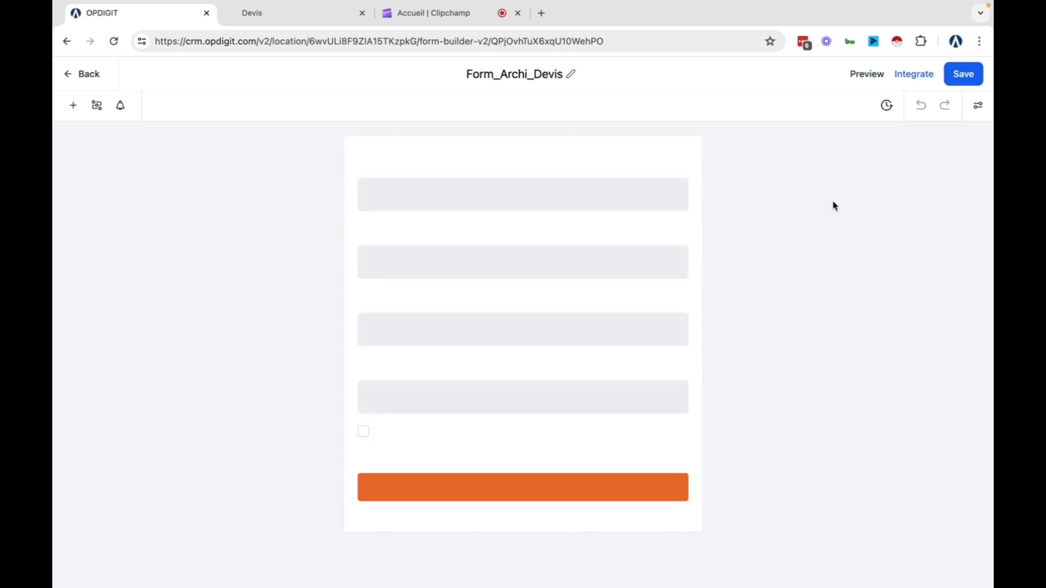
# Inspect the Votre prénom field settings and the form's conditions window
pyautogui.click(508, 194)
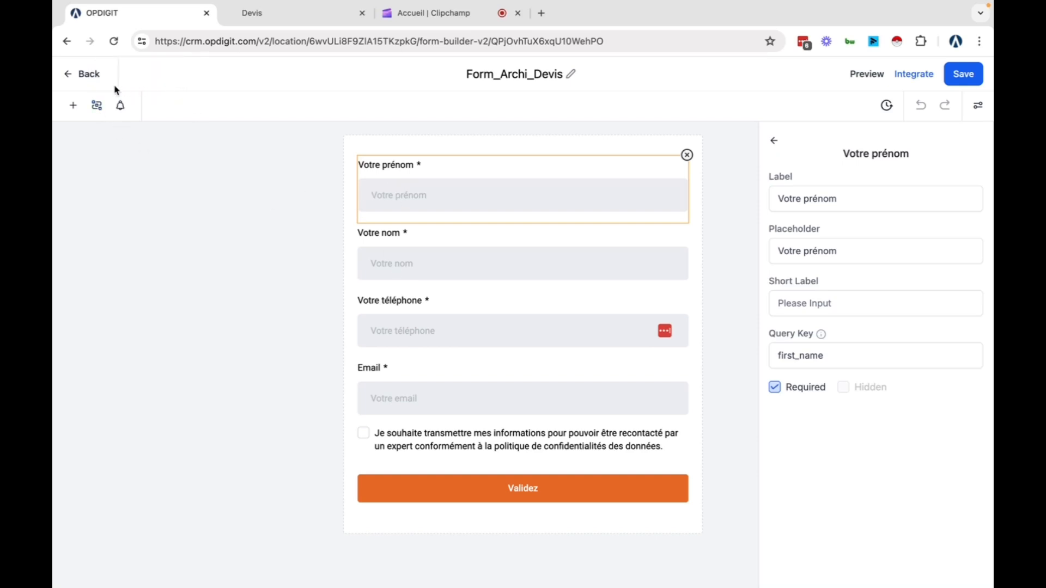
pyautogui.click(97, 108)
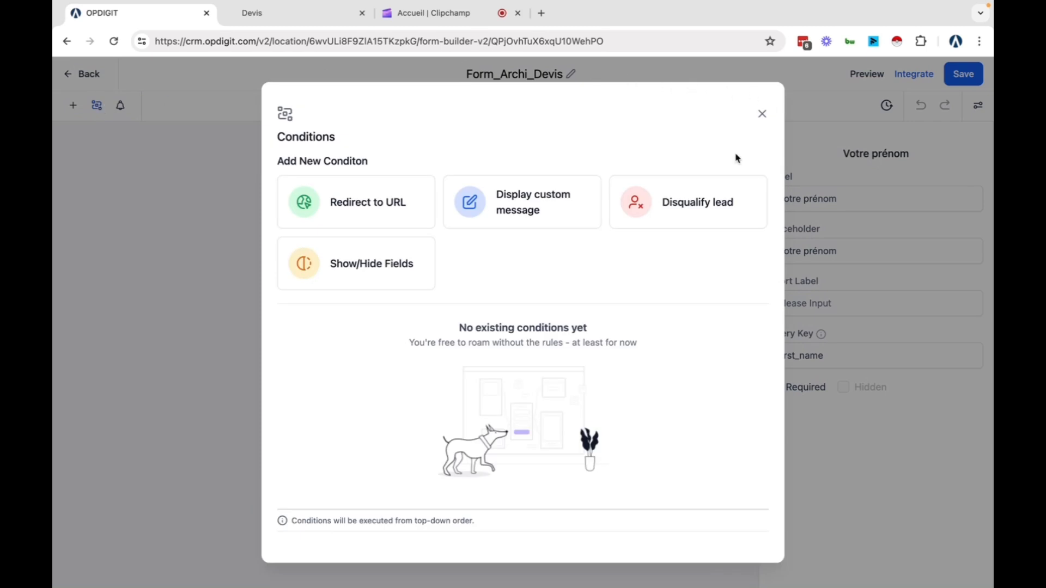
pyautogui.click(763, 115)
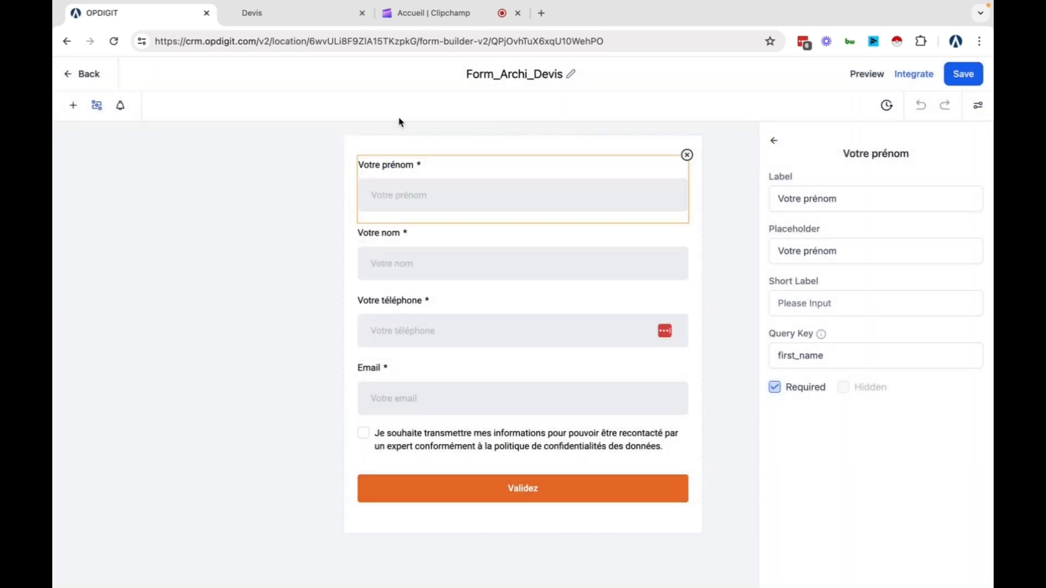
# Drag the Contact custom field From source below the Validez button and open its settings
pyautogui.click(74, 107)
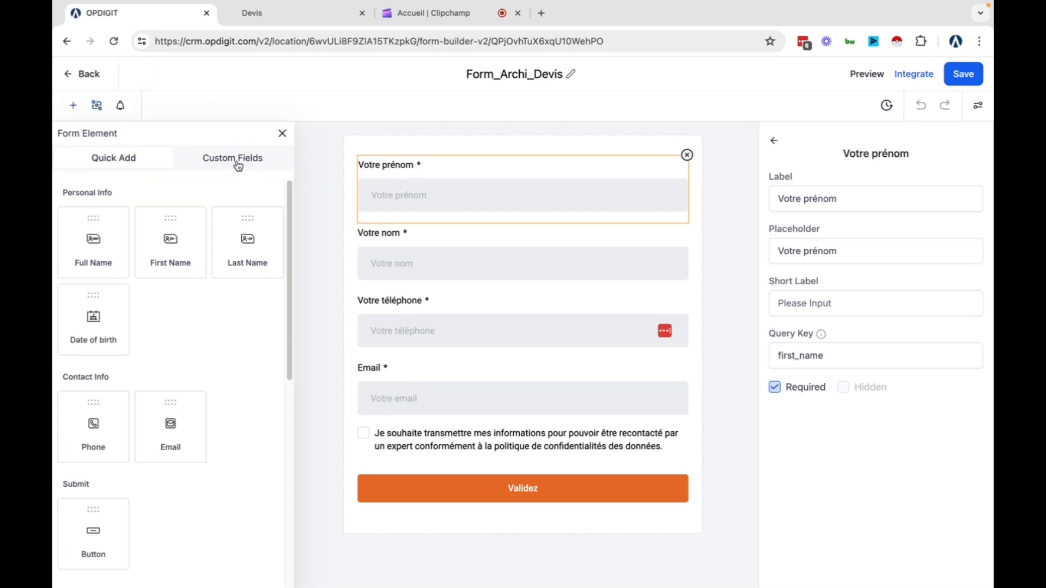
pyautogui.click(237, 165)
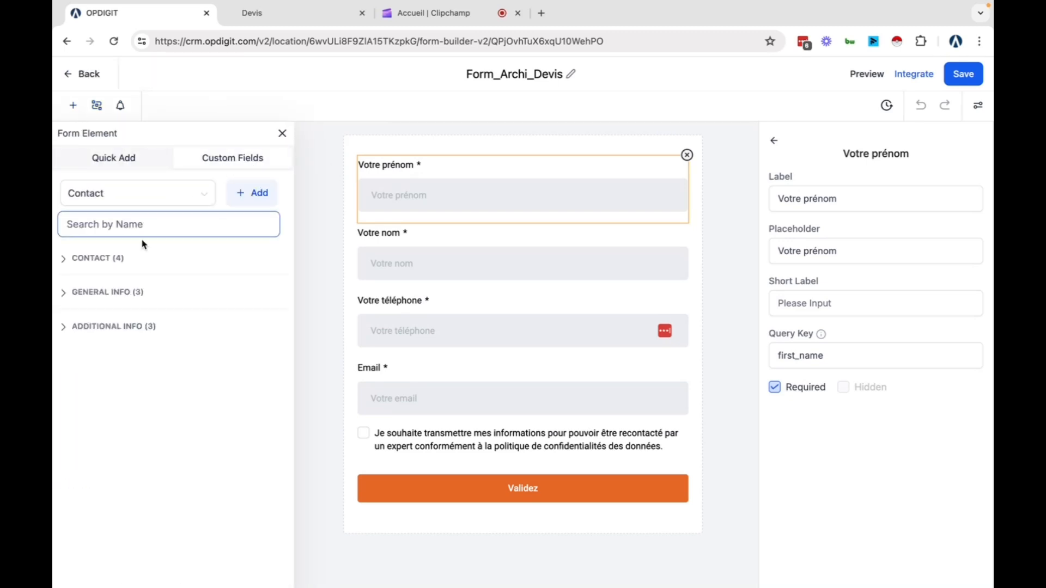
pyautogui.click(69, 266)
pyautogui.moveTo(142, 394); pyautogui.dragTo(483, 540)
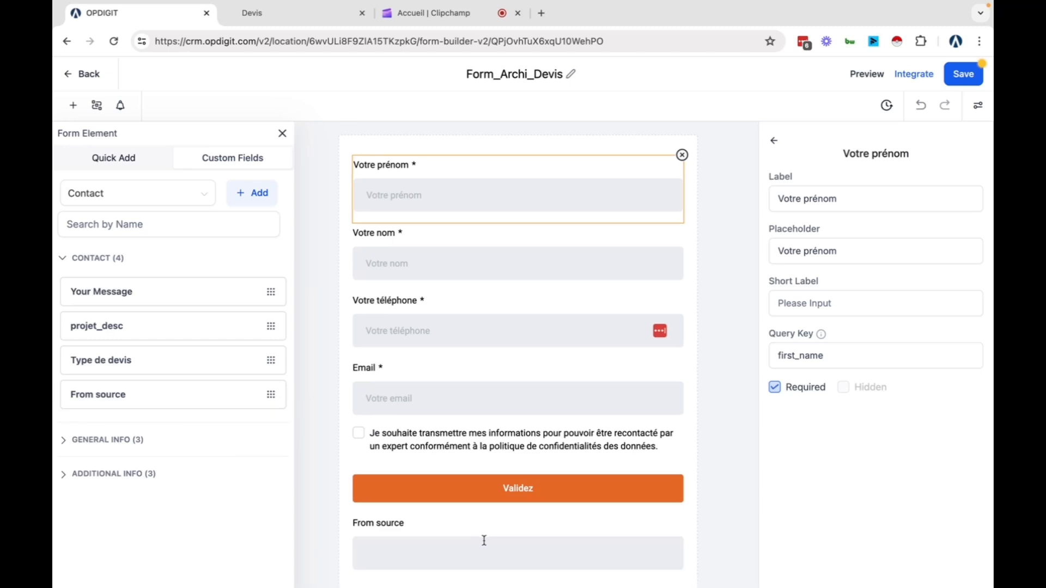
pyautogui.click(493, 536)
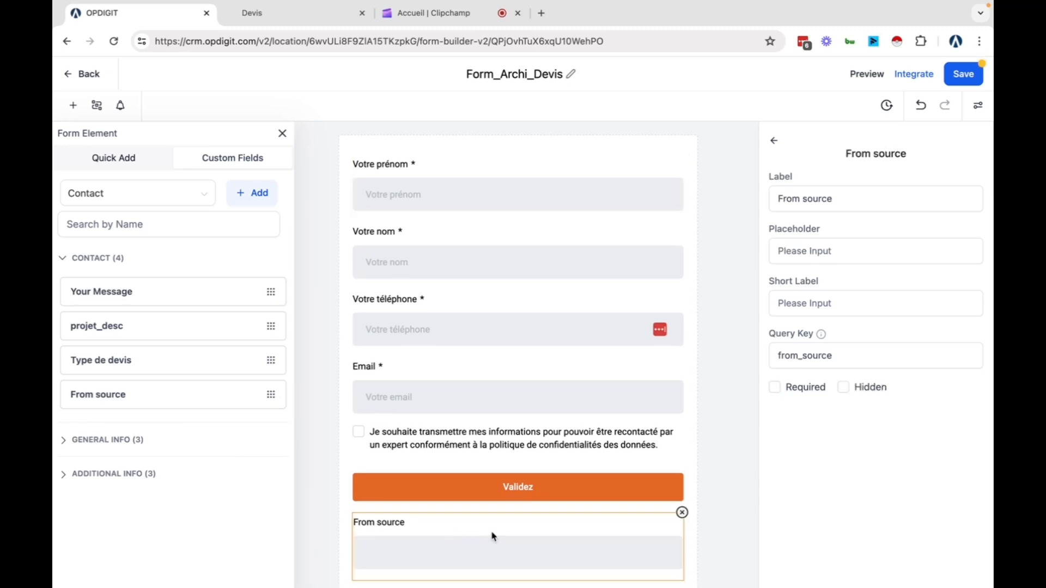
# Mark From source as Hidden with hidden value 'GAds', then save the form
pyautogui.click(844, 388)
pyautogui.click(828, 435)
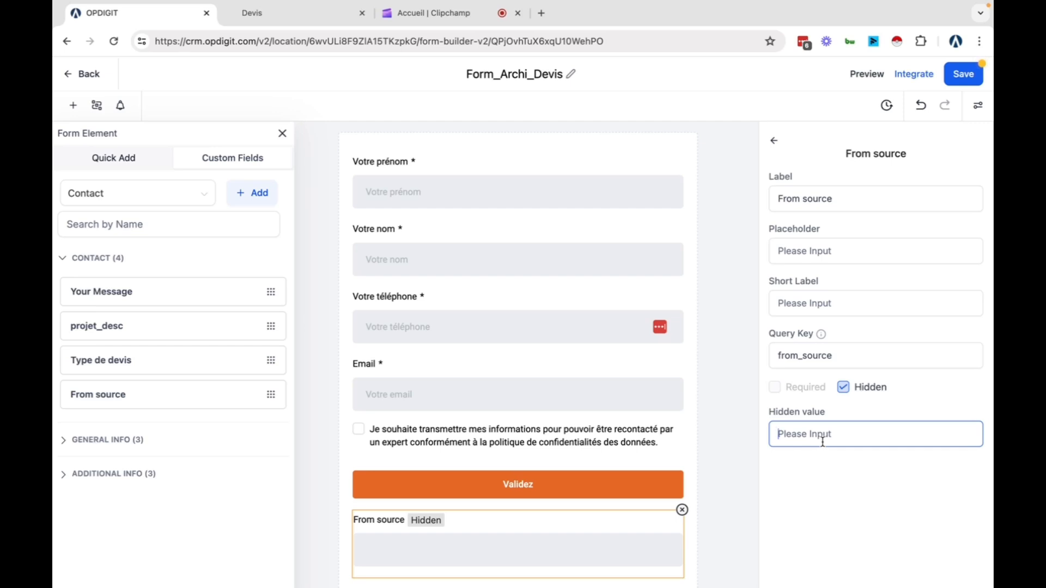
pyautogui.write('G')
pyautogui.press('BackSpace')
pyautogui.write('G')
pyautogui.press('BackSpace')
pyautogui.write('GAds')
pyautogui.click(843, 506)
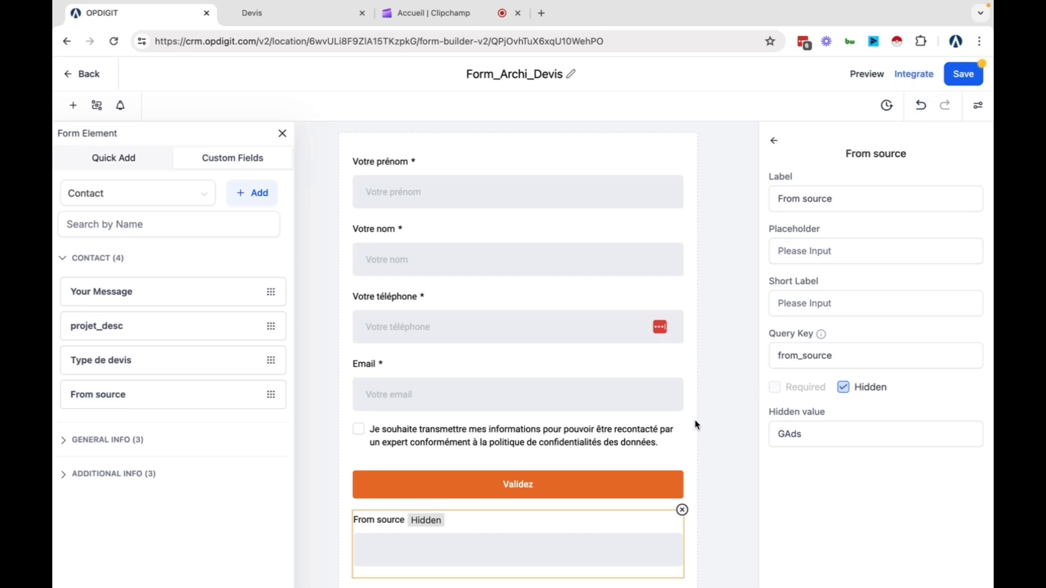
pyautogui.click(961, 75)
# Reload the public Devis quote page and append '?' to its address
pyautogui.click(66, 41)
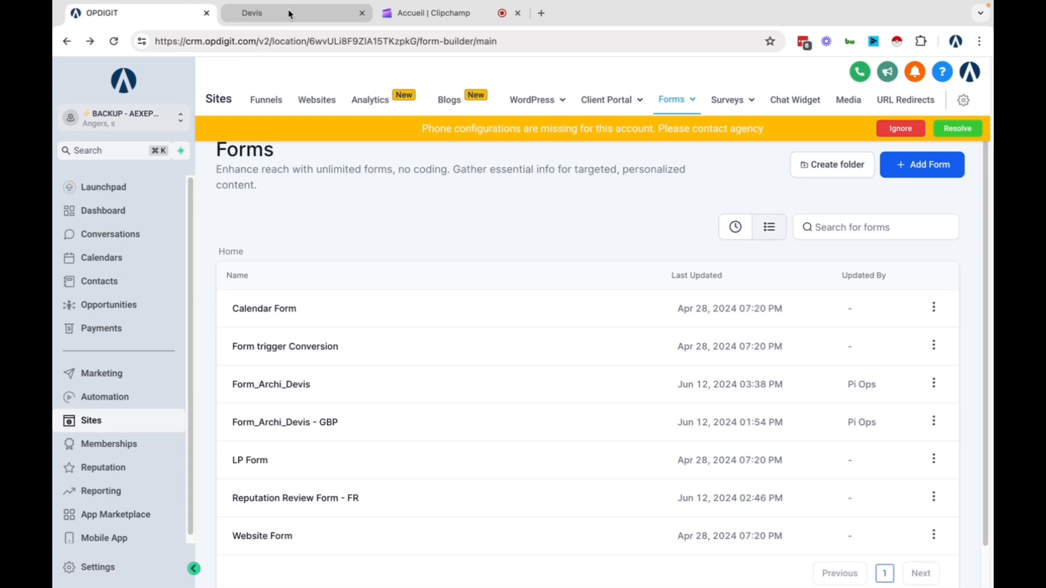
pyautogui.click(279, 16)
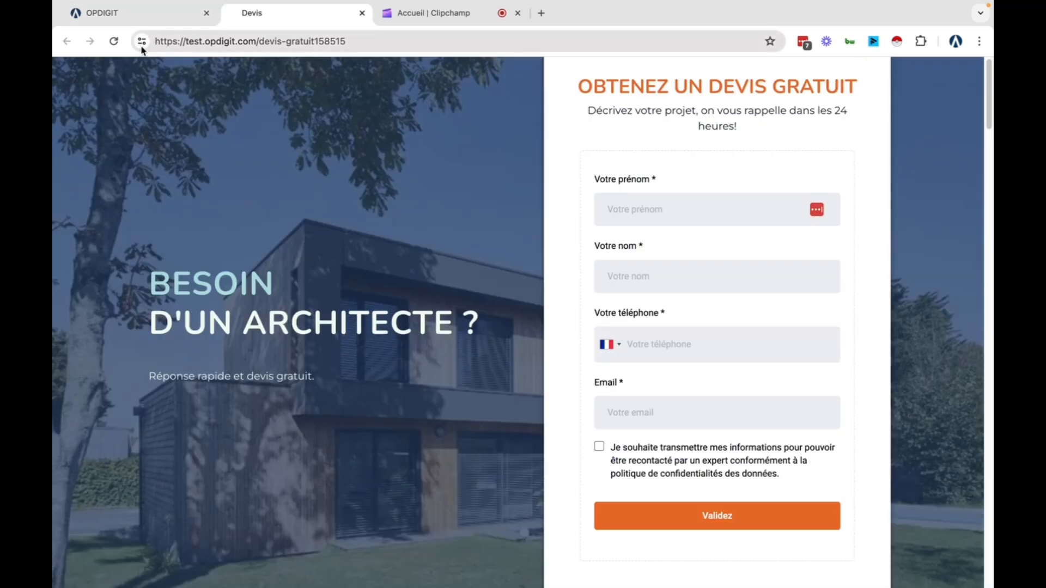
pyautogui.click(114, 42)
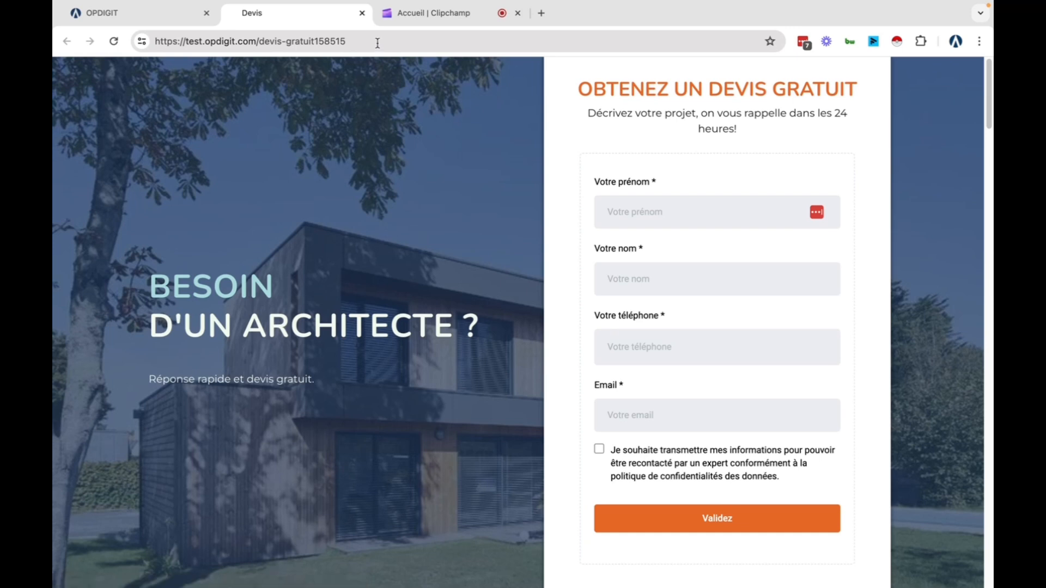
pyautogui.click(377, 44)
pyautogui.click(378, 42)
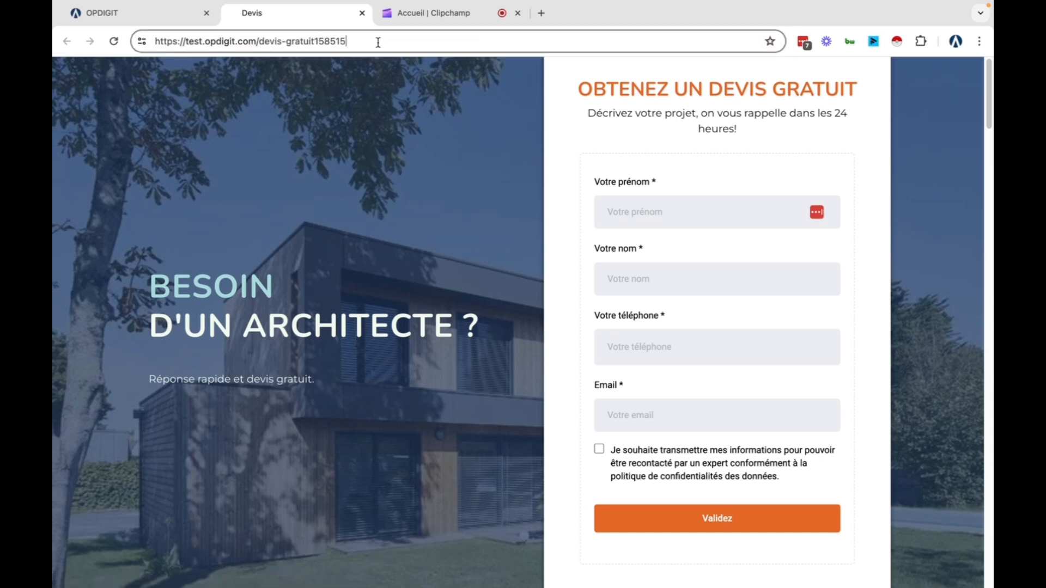
pyautogui.write('?')
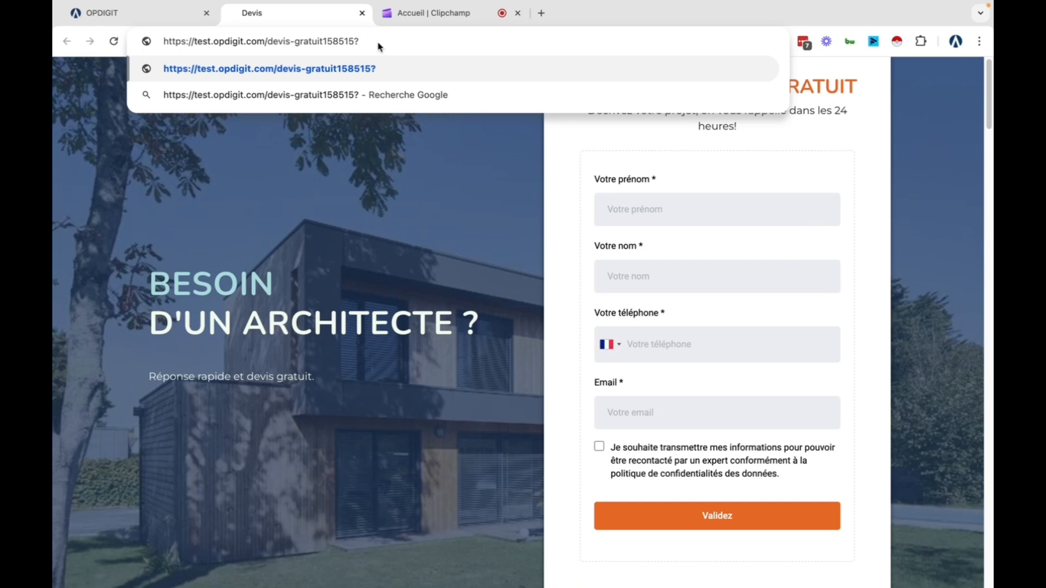
pyautogui.click(171, 15)
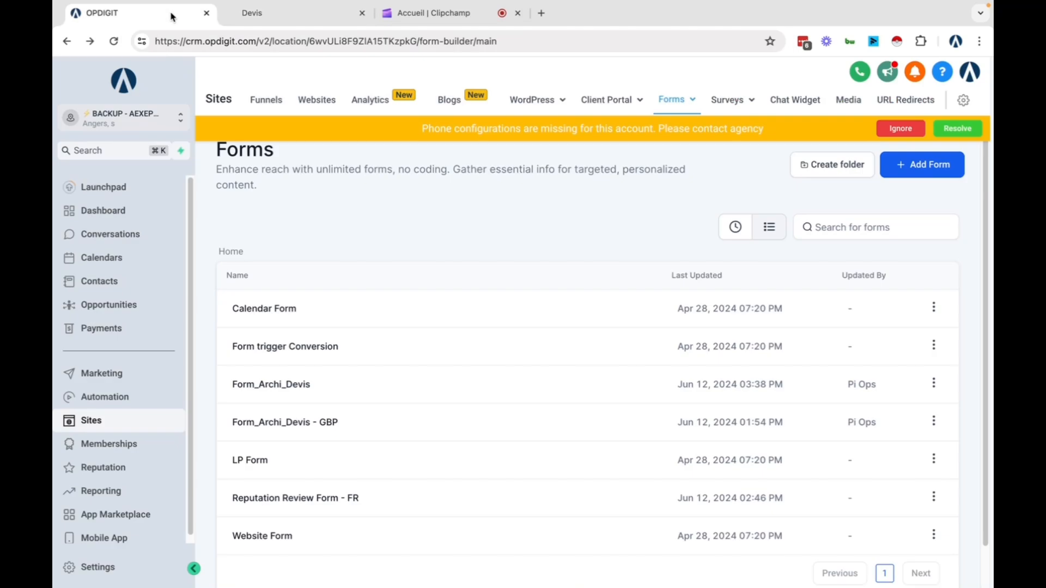
# Reopen Form_Archi_Devis in the form builder
pyautogui.click(933, 383)
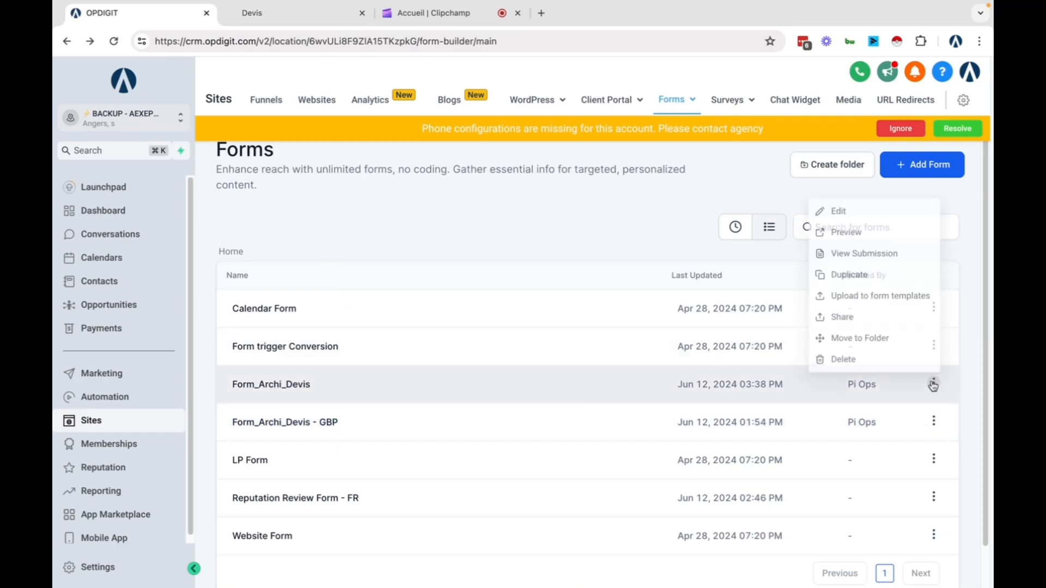
pyautogui.click(844, 210)
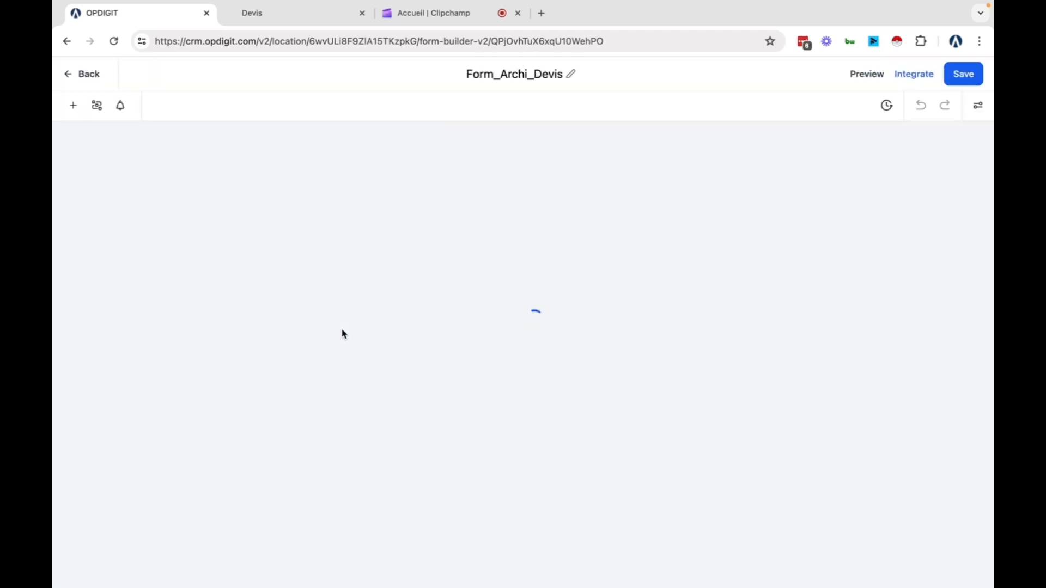
pyautogui.scroll(-1, 483, 428)
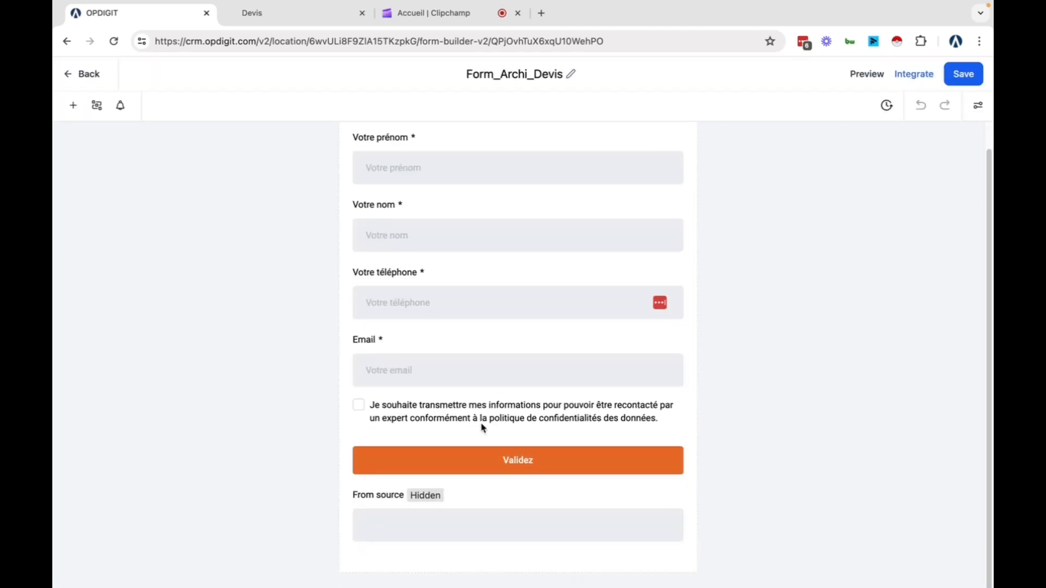
# Select and copy the From source field's query key 'from_source'
pyautogui.click(532, 525)
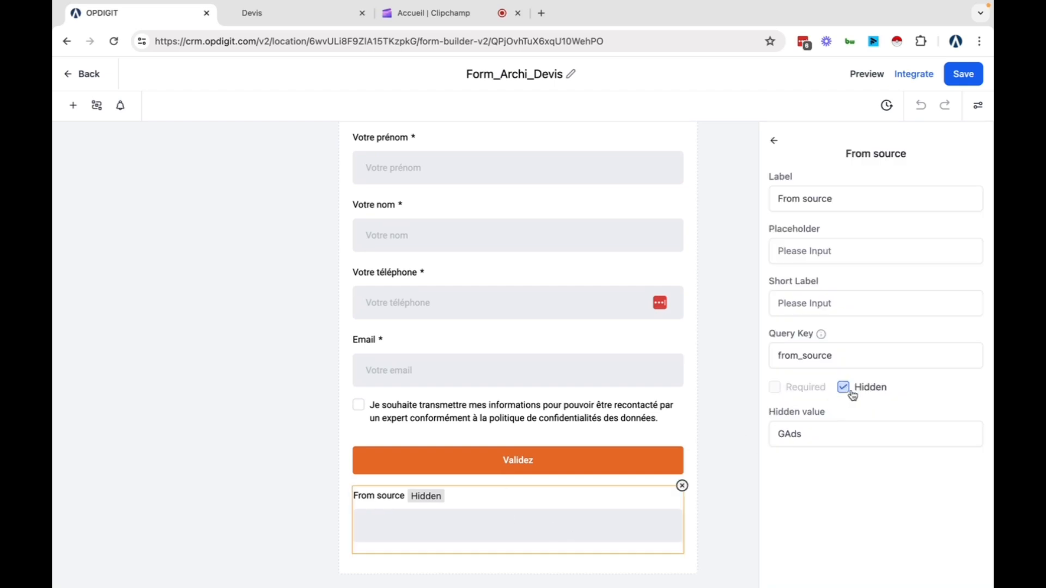
pyautogui.moveTo(768, 334); pyautogui.dragTo(833, 336)
pyautogui.click(820, 356)
pyautogui.doubleClick(820, 357)
pyautogui.press('super+c')
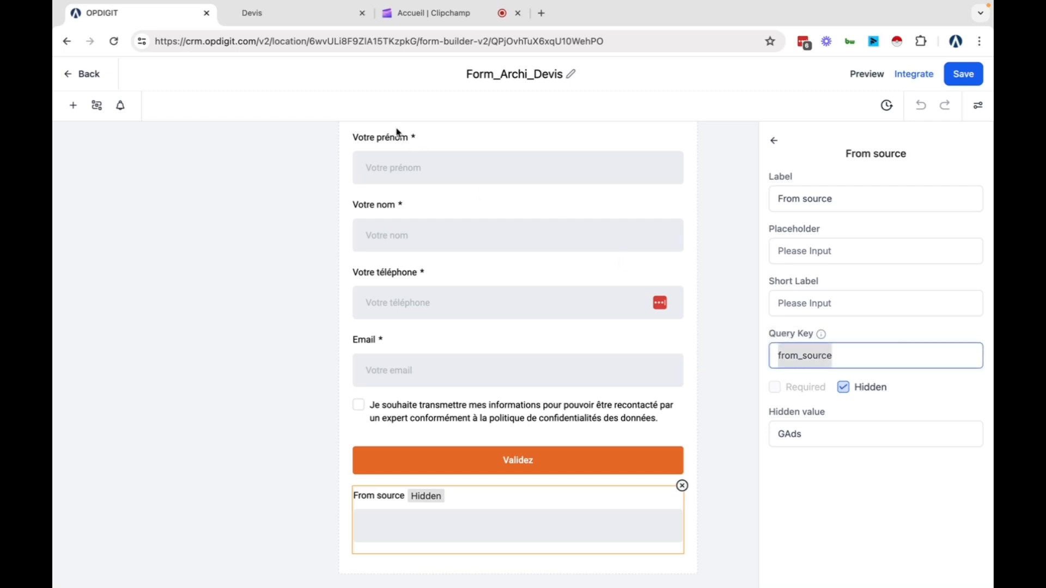
pyautogui.click(299, 19)
# Add 'from_source=FacebookAds' after the '?' in the quote page address and load it
pyautogui.click(403, 39)
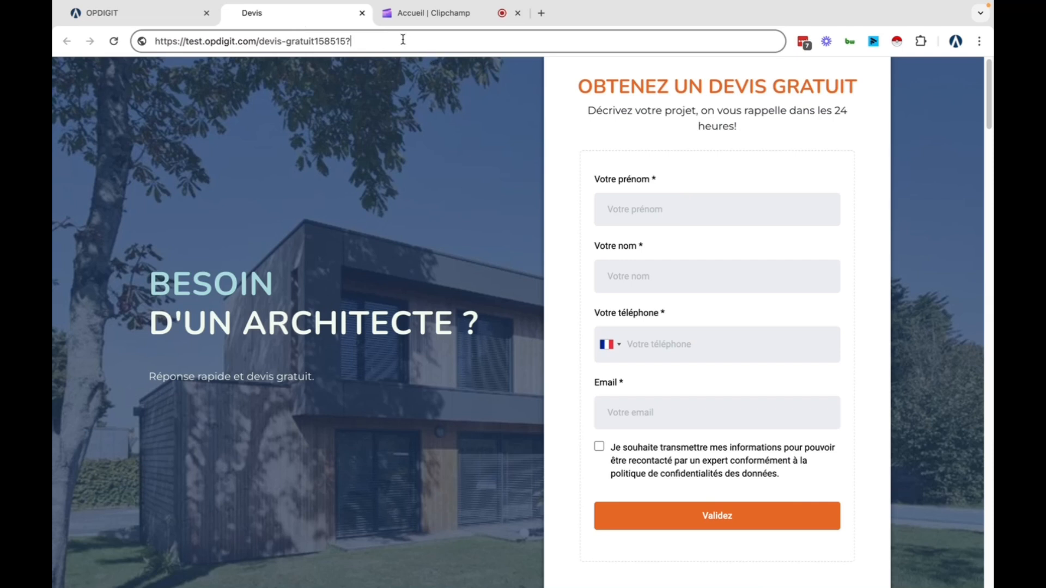
pyautogui.press('super+v')
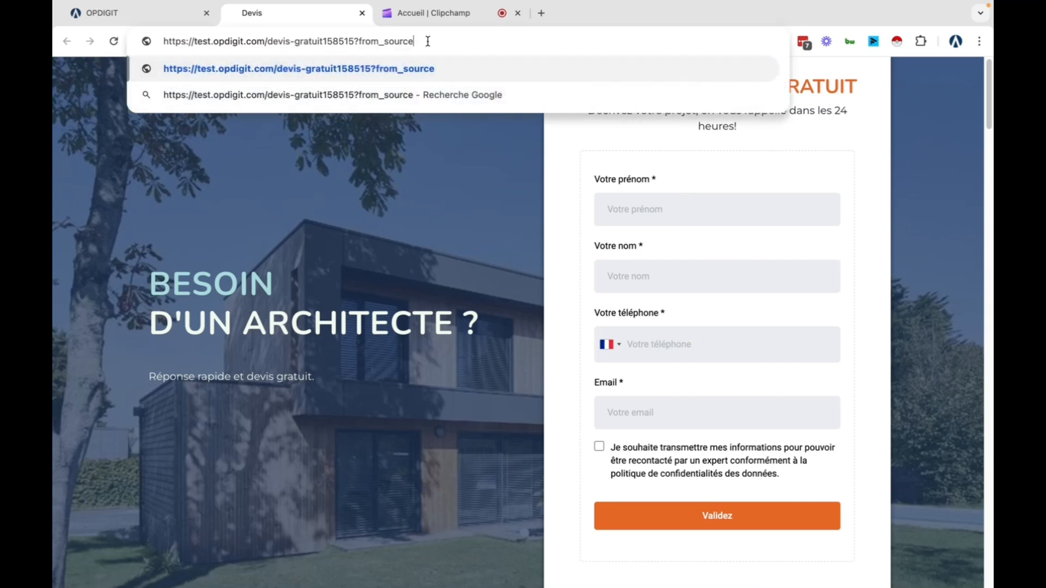
pyautogui.write('=Faceboo')
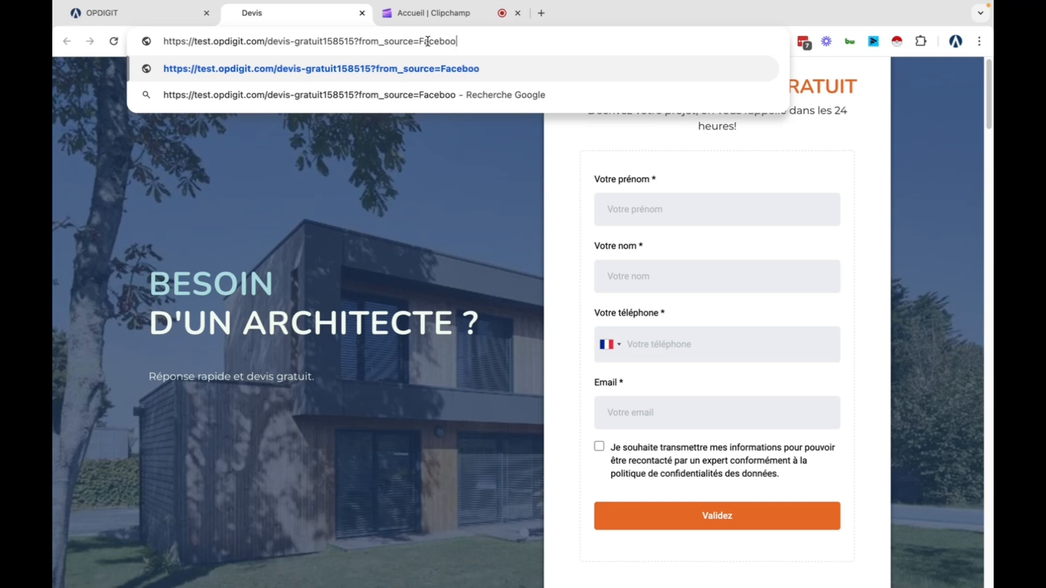
pyautogui.write('kAds')
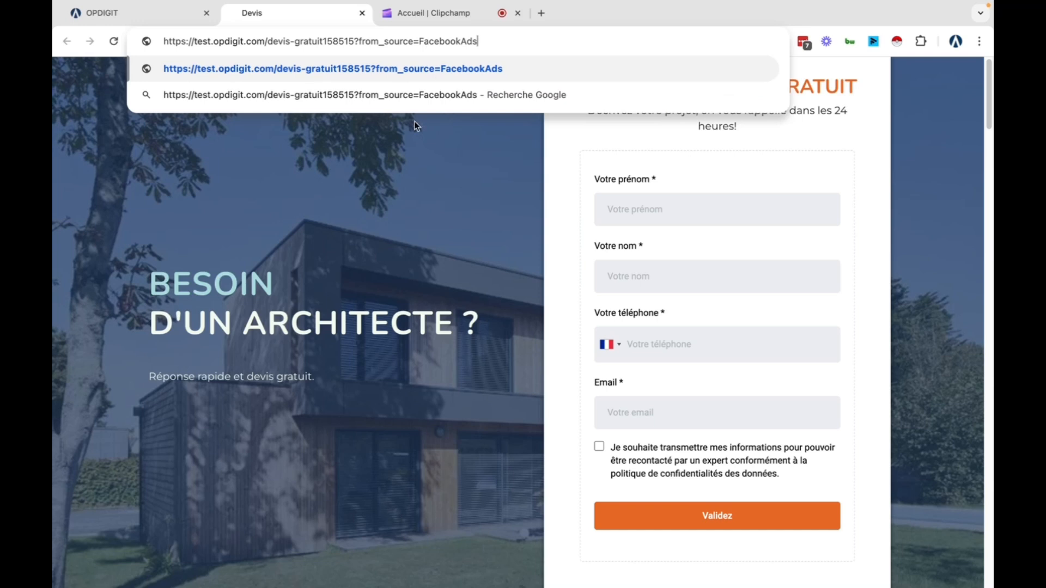
pyautogui.press('Return')
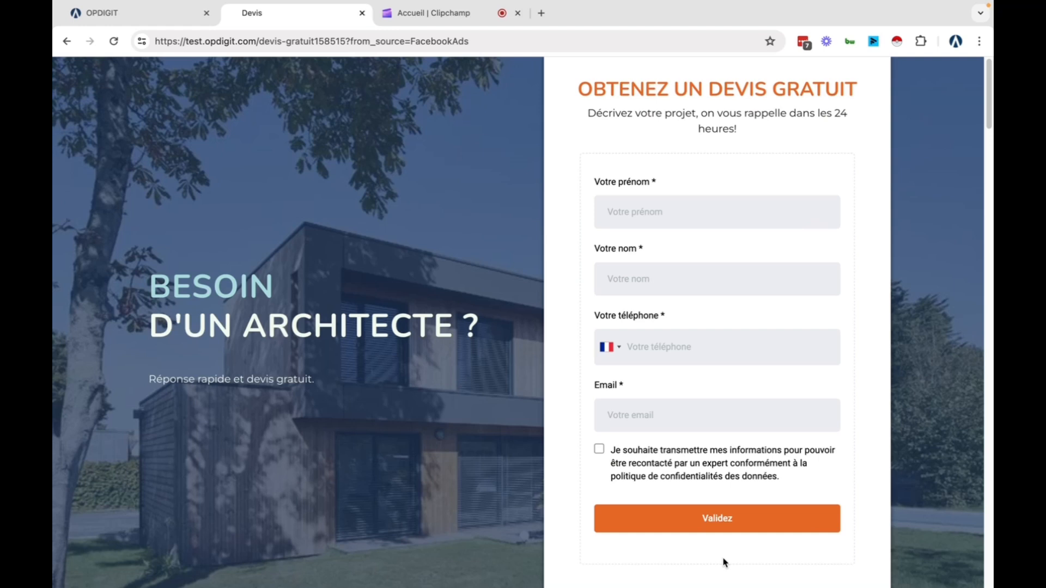
# Enter a test first name, last name, phone and email, accept consent, and submit
pyautogui.click(635, 224)
pyautogui.write('Pe')
pyautogui.write('errre')
pyautogui.click(637, 275)
pyautogui.write('Te')
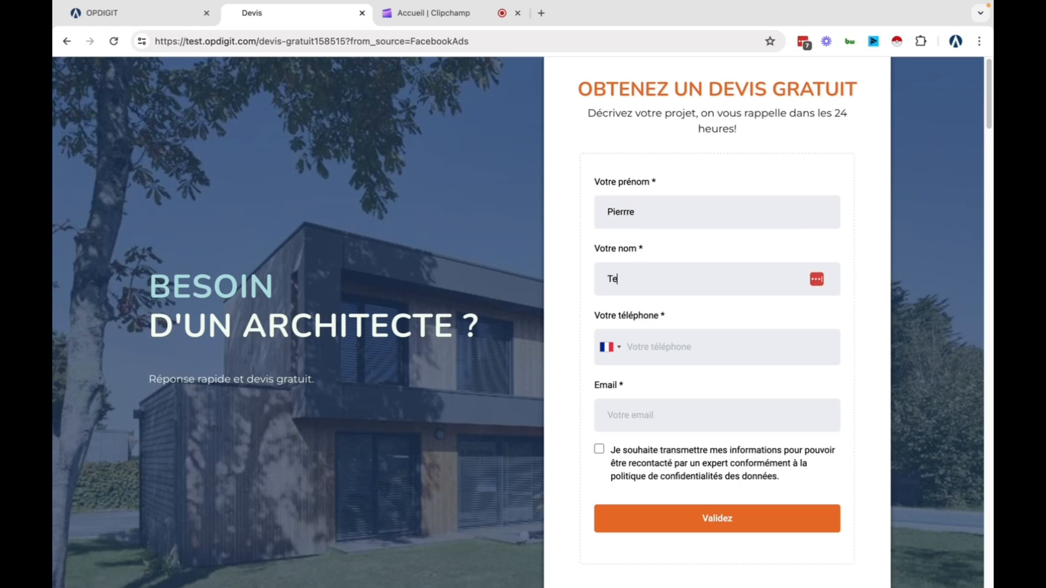
pyautogui.click(662, 347)
pyautogui.write('01 03 03 03 03')
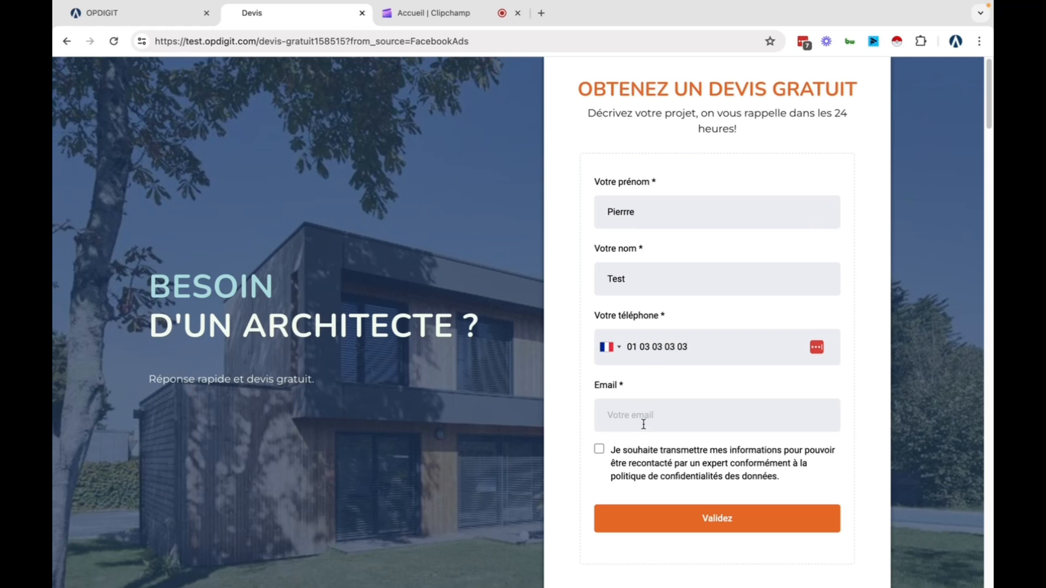
pyautogui.click(643, 424)
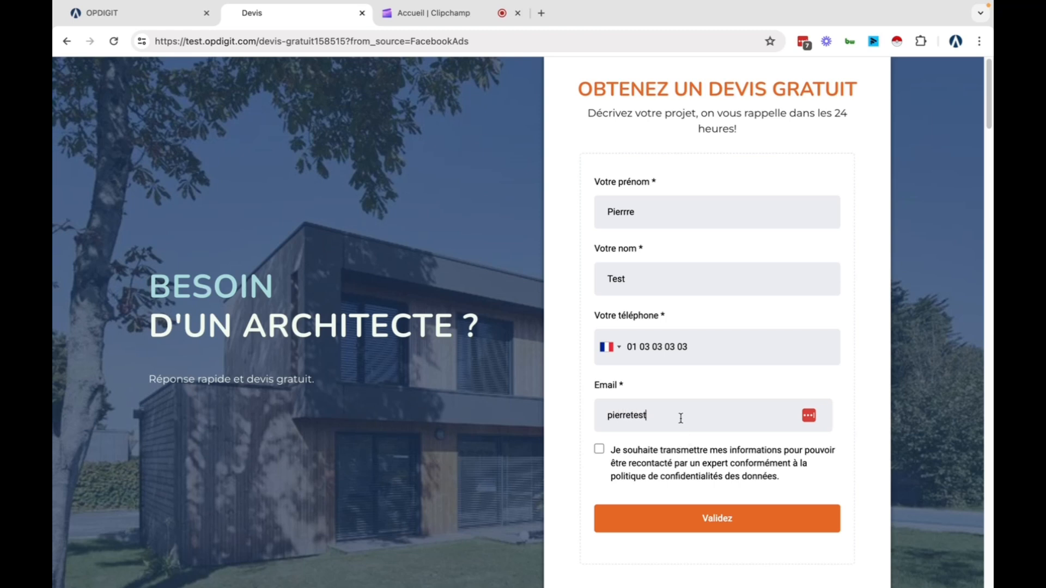
pyautogui.click(598, 448)
pyautogui.click(705, 513)
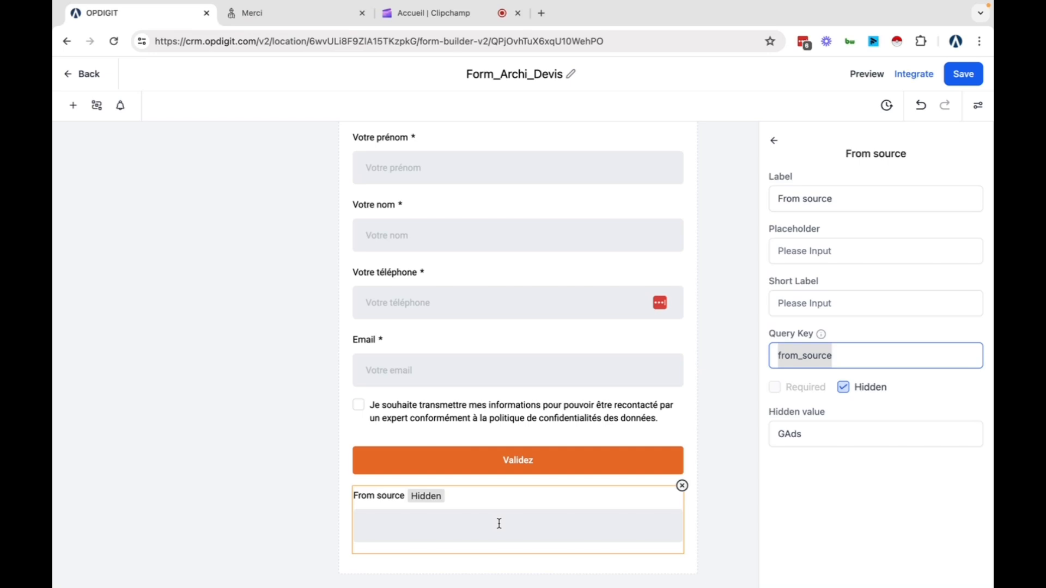
# Leave the Forms section for the Contacts list and dismiss the phone-configuration warning
pyautogui.click(67, 74)
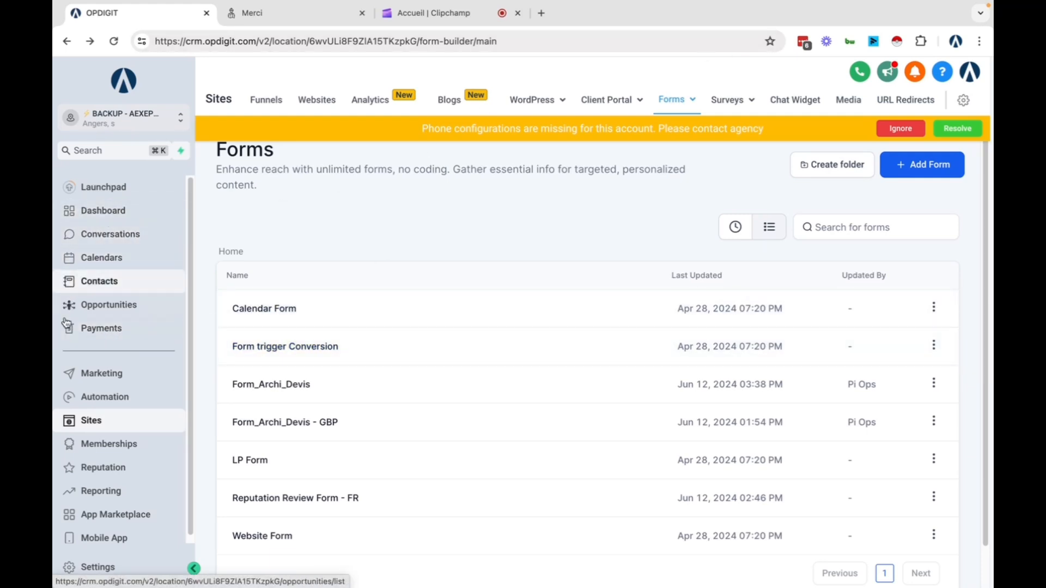
pyautogui.click(114, 188)
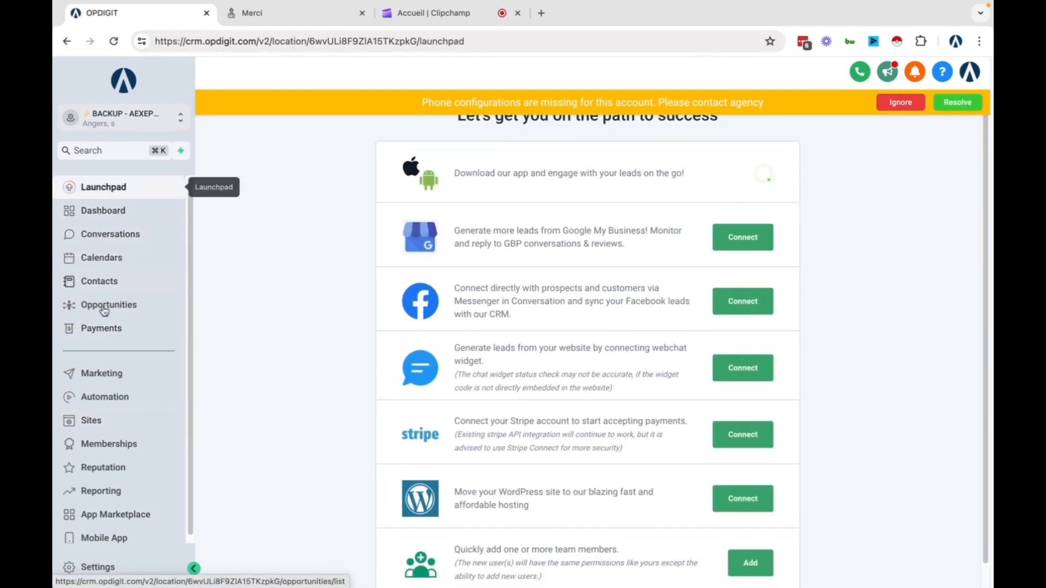
pyautogui.click(65, 284)
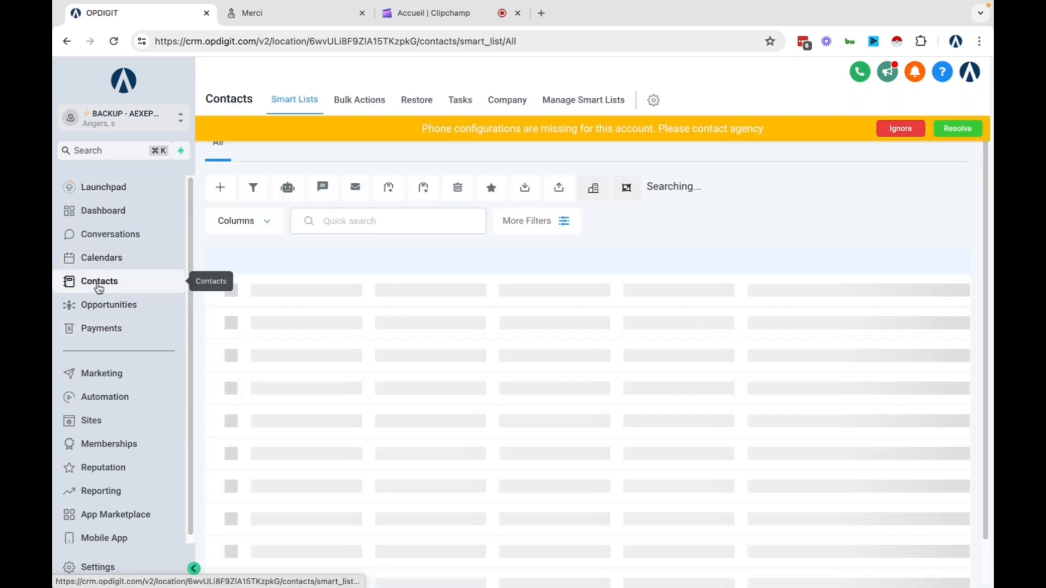
pyautogui.click(905, 129)
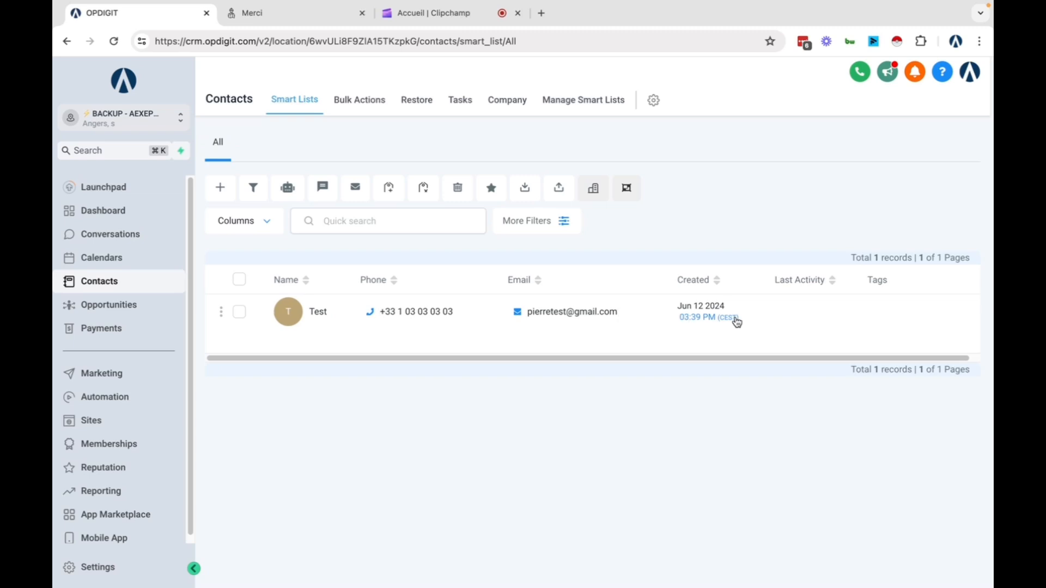
# Open the new test contact's form submission details to check its FacebookAds source, then close them
pyautogui.click(313, 314)
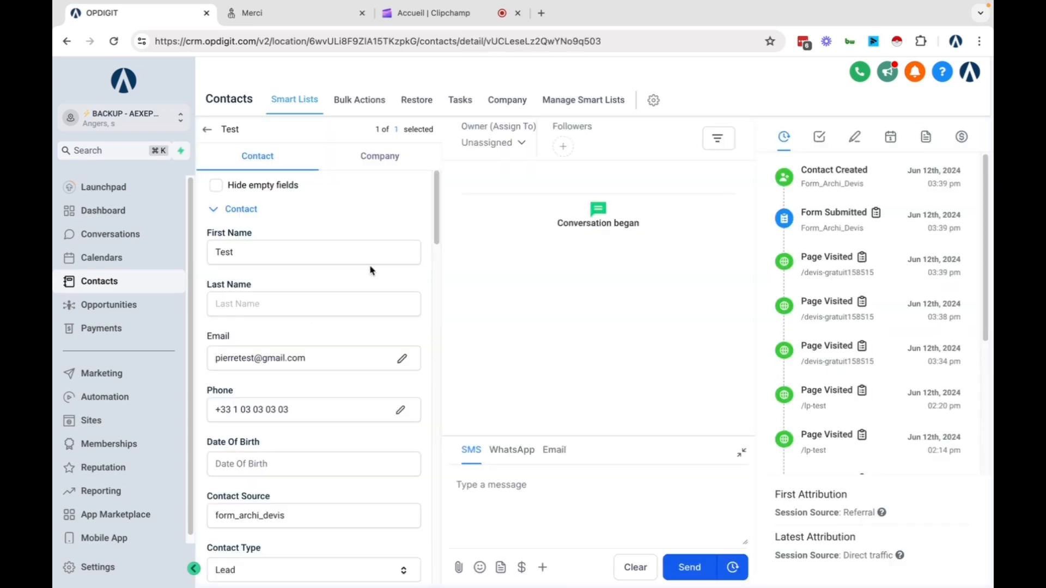
pyautogui.scroll(-5, 833, 430)
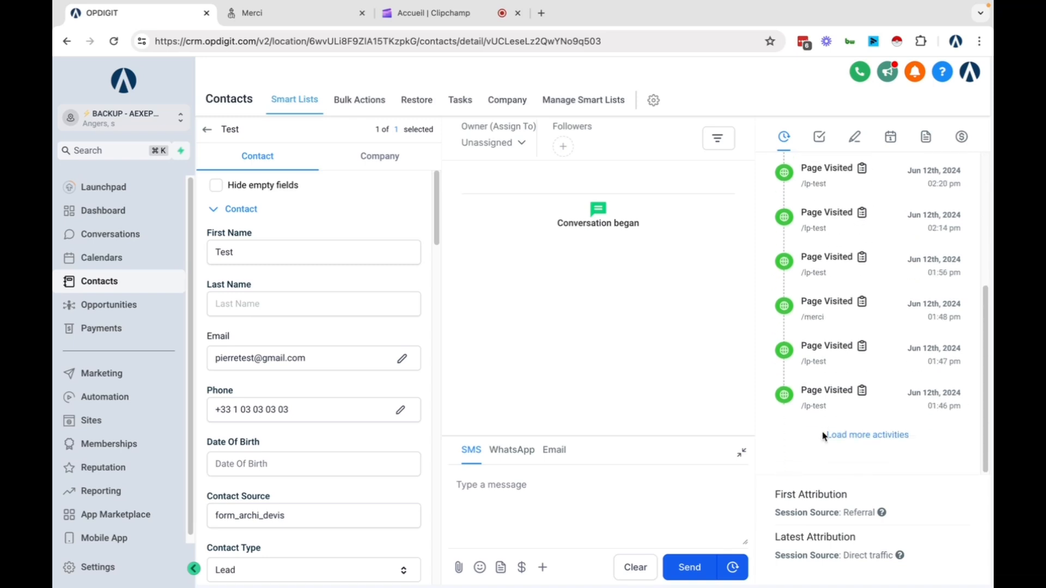
pyautogui.scroll(5, 820, 373)
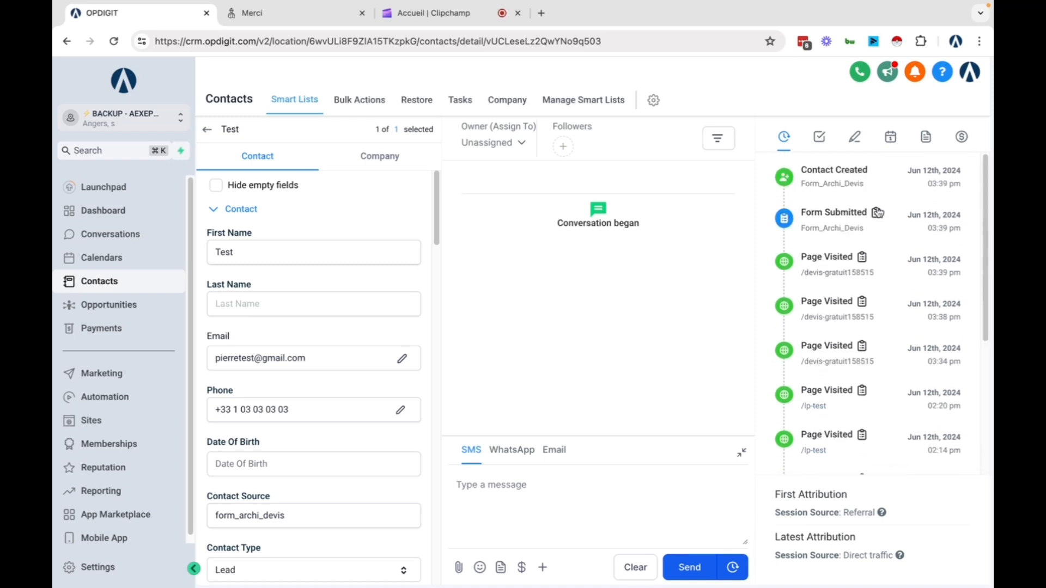
pyautogui.click(876, 212)
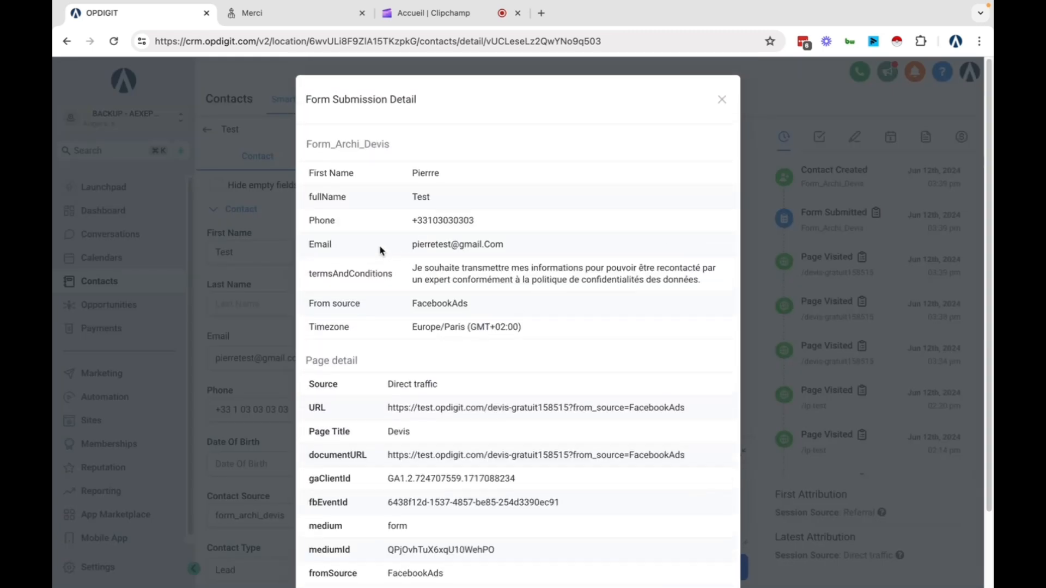
pyautogui.scroll(-2, 381, 247)
pyautogui.moveTo(314, 216); pyautogui.dragTo(565, 222)
pyautogui.click(567, 222)
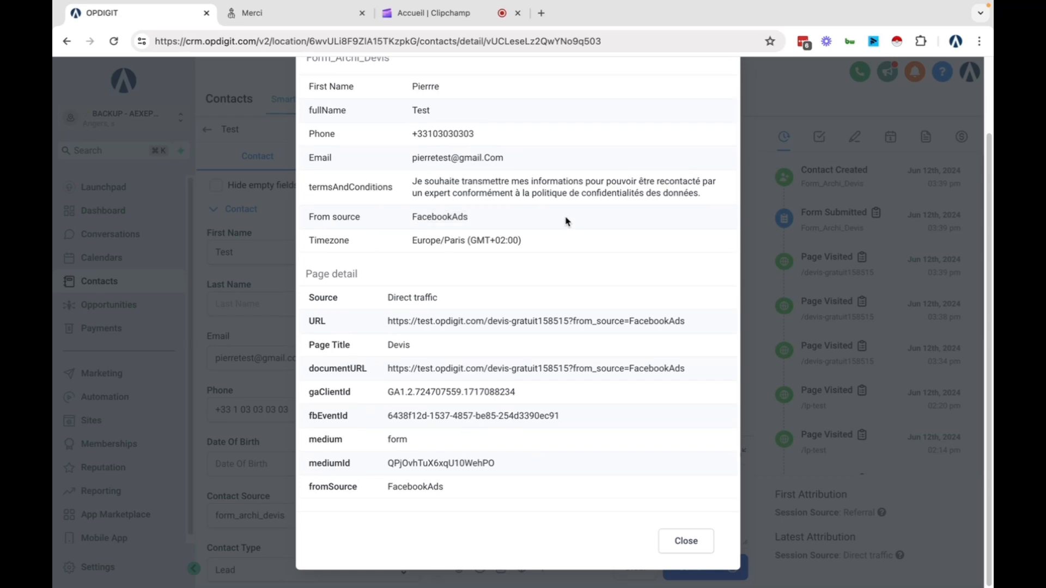
pyautogui.scroll(2, 586, 217)
pyautogui.click(722, 99)
# Hide the contact's empty fields so From Source shows FacebookAds
pyautogui.click(217, 185)
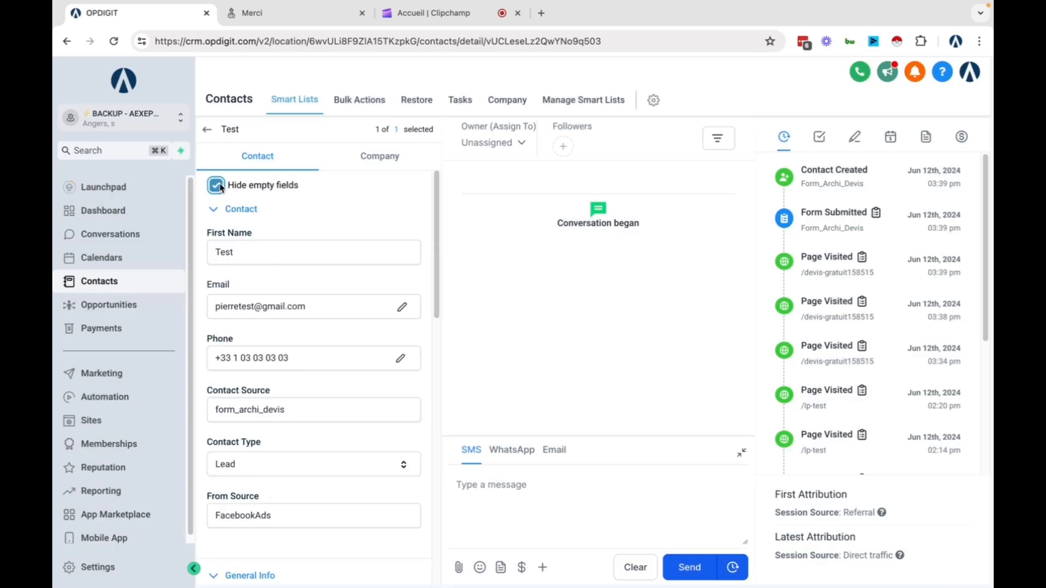
pyautogui.scroll(-1, 292, 387)
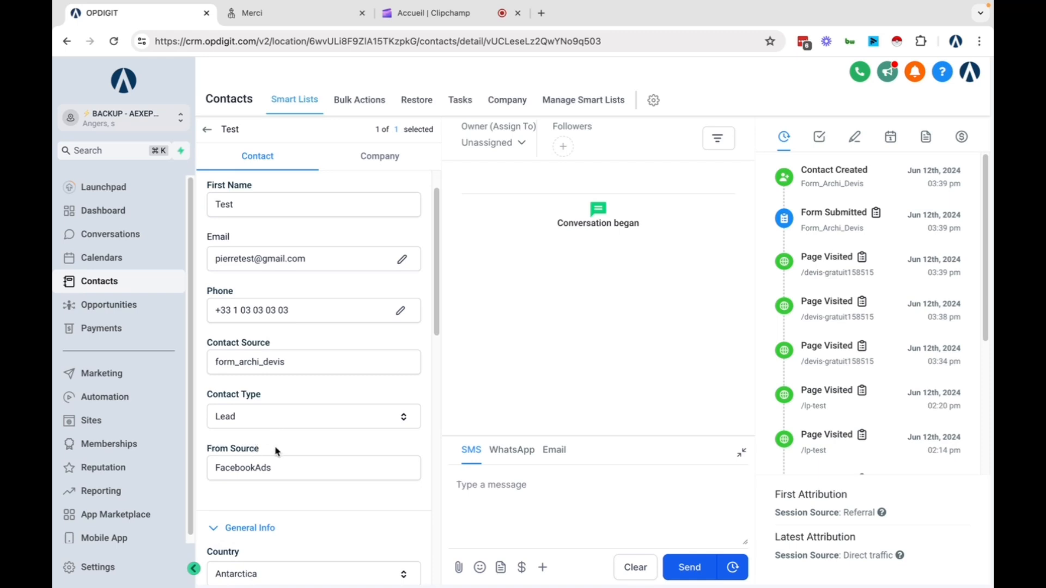
pyautogui.moveTo(278, 469); pyautogui.dragTo(194, 461)
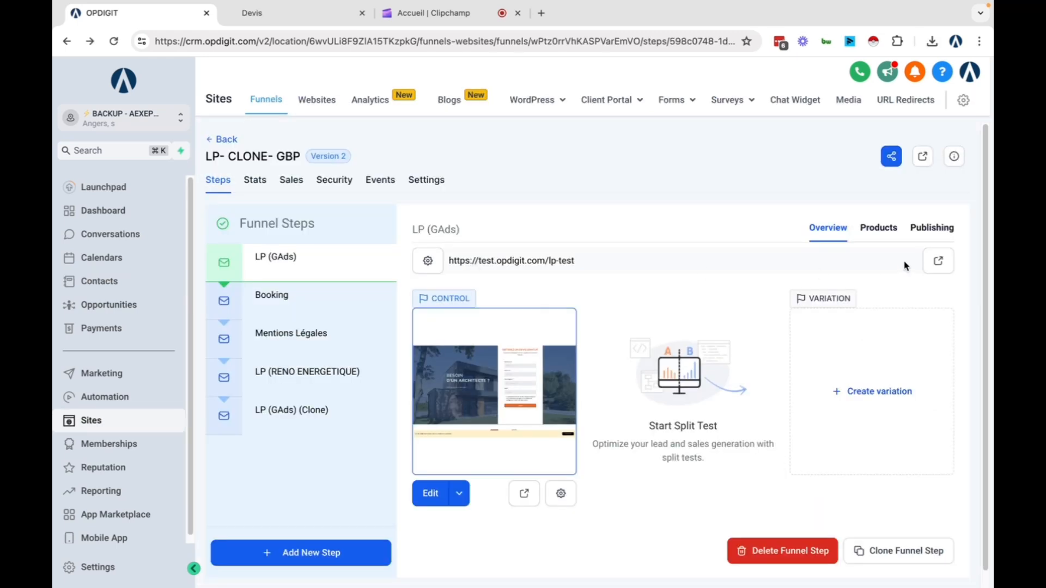
# Open the LP (GAds) landing page and replace Keyword=plombier with from_source=GAds in its address
pyautogui.click(939, 262)
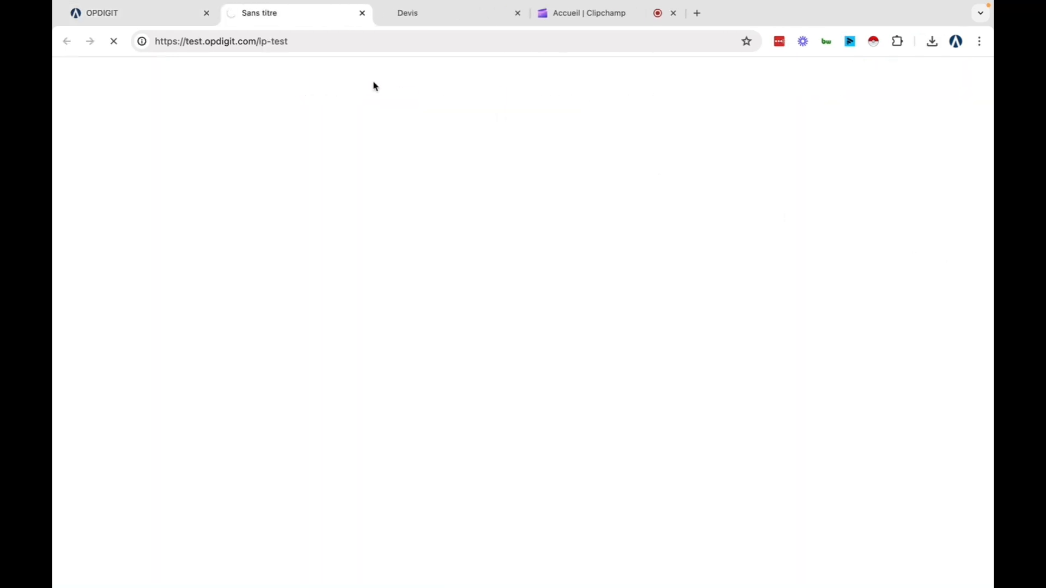
pyautogui.click(314, 38)
pyautogui.click(314, 38)
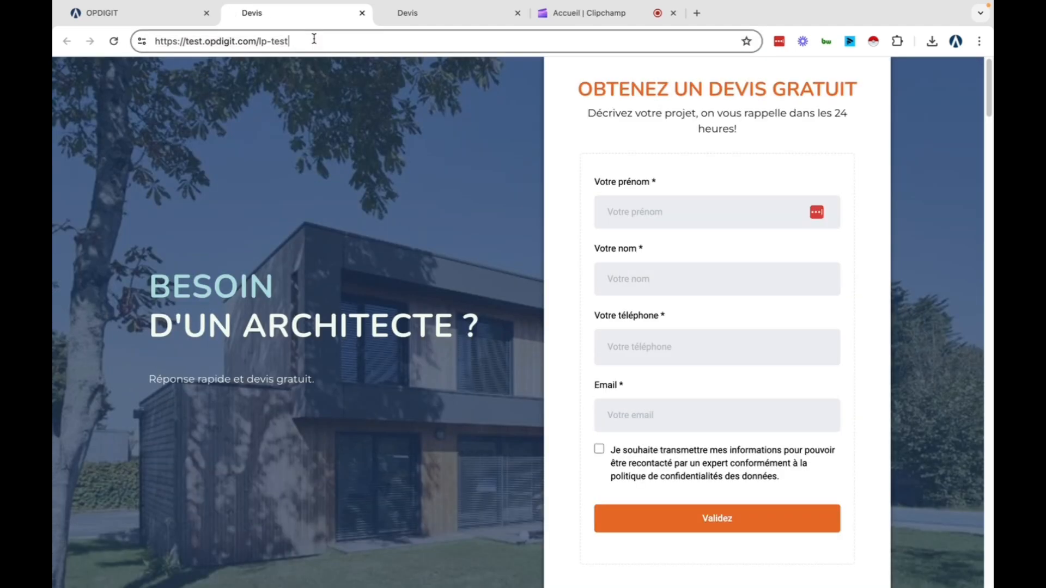
pyautogui.write('?')
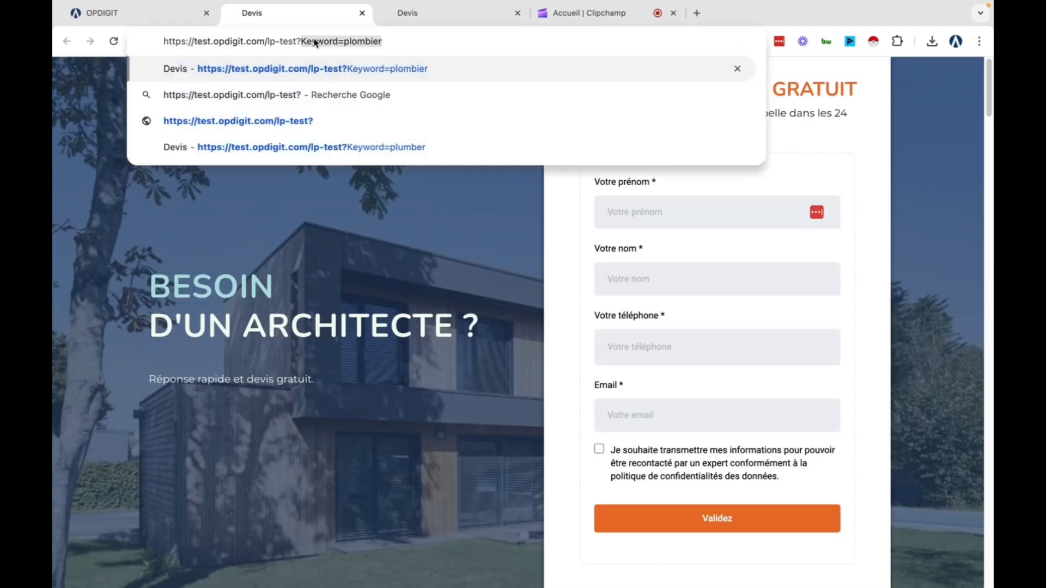
pyautogui.click(331, 40)
pyautogui.doubleClick(352, 39)
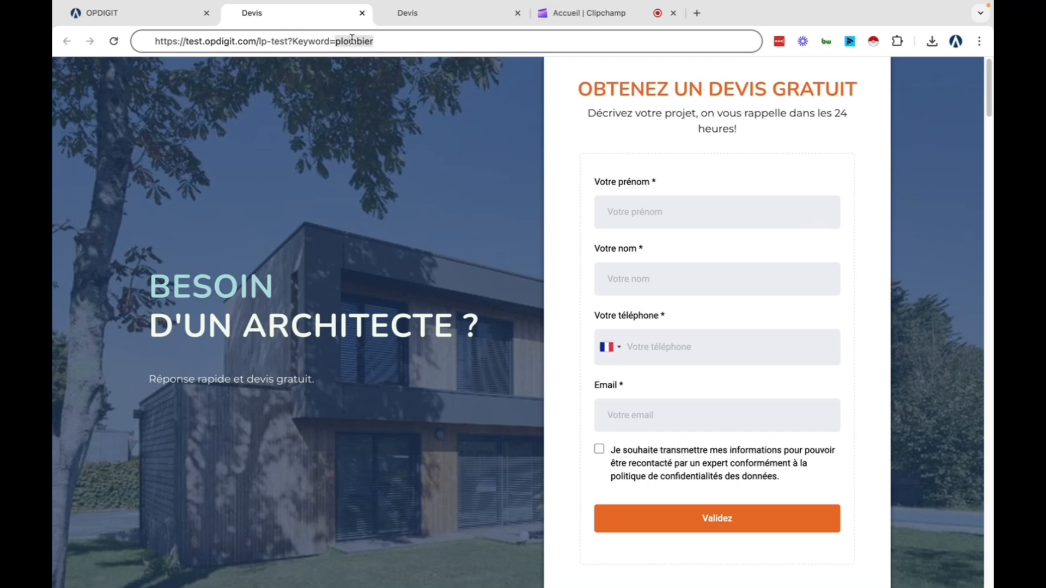
pyautogui.press('BackSpace')
pyautogui.press('BackSpace')
pyautogui.press('BackSpace')
pyautogui.press('BackSpace')
pyautogui.press('BackSpace')
pyautogui.press('BackSpace')
pyautogui.press('BackSpace')
pyautogui.press('BackSpace')
pyautogui.press('BackSpace')
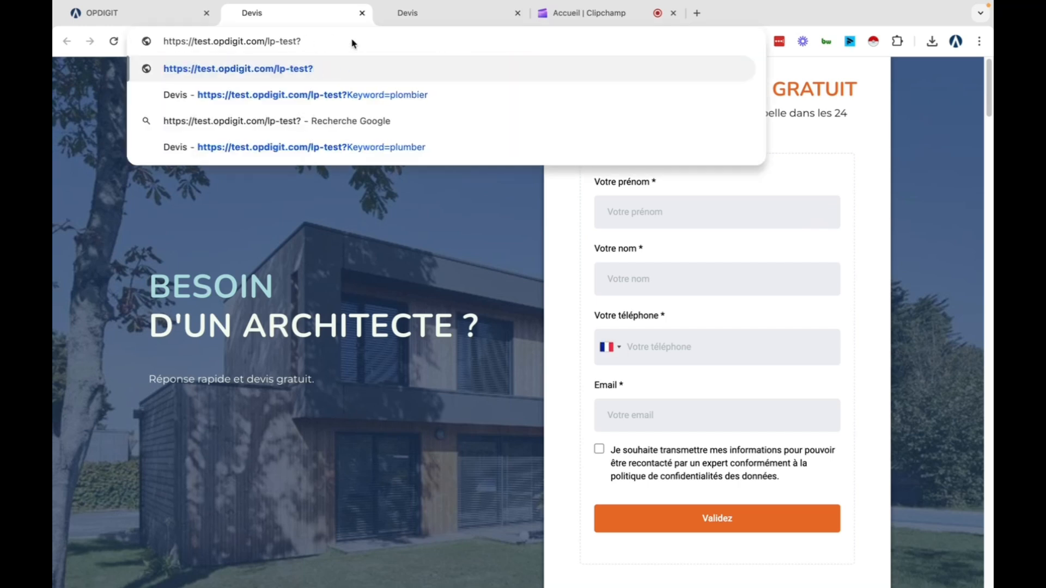
pyautogui.write('from_')
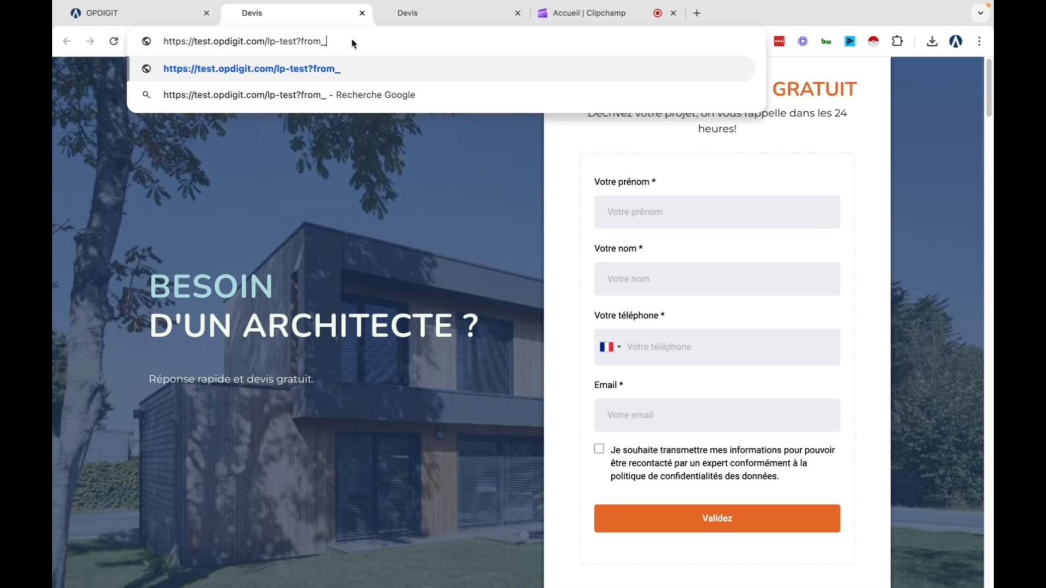
pyautogui.write('source')
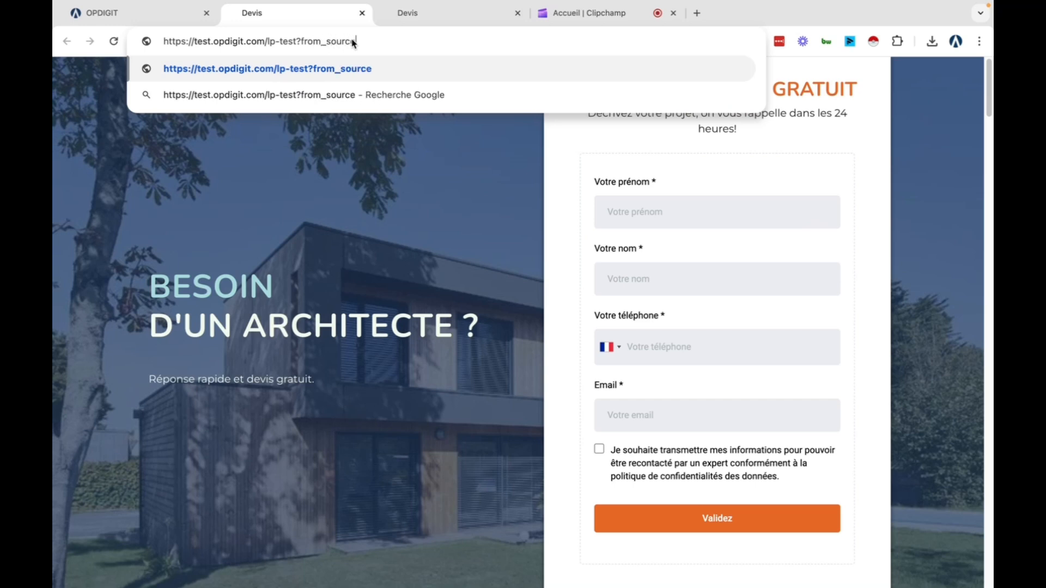
pyautogui.write('=')
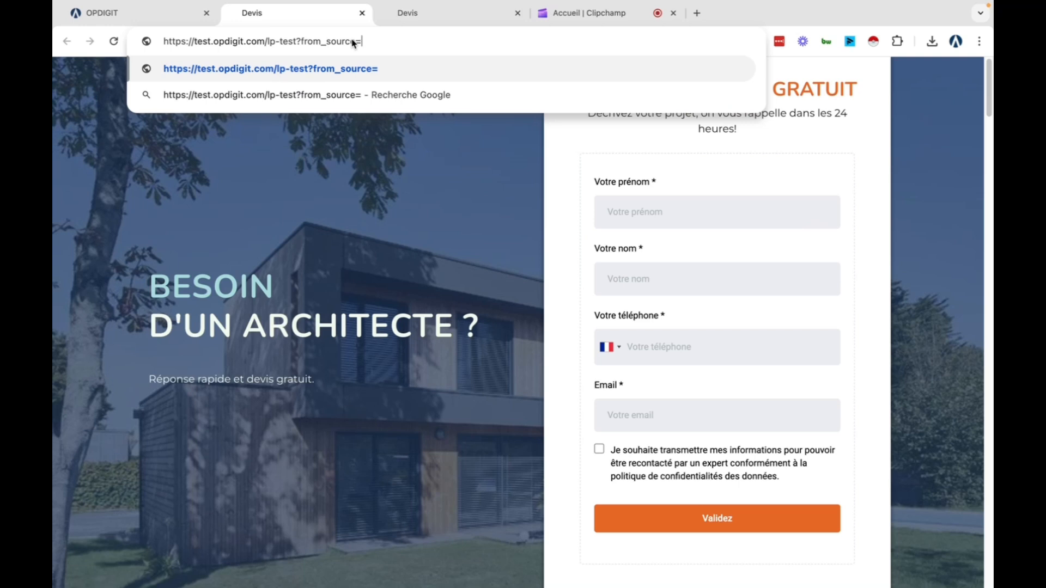
pyautogui.write('GAds')
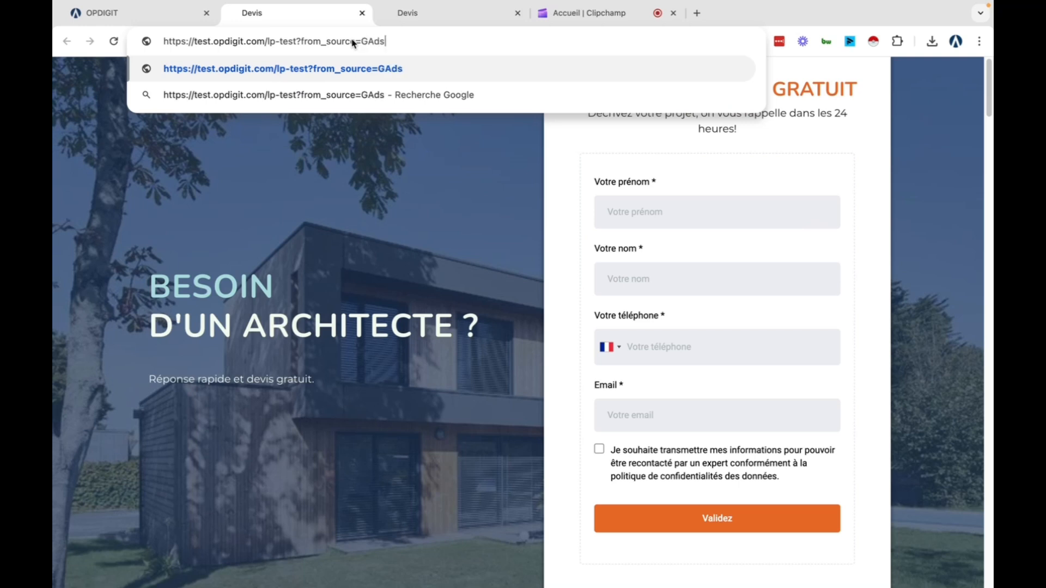
pyautogui.press('Return')
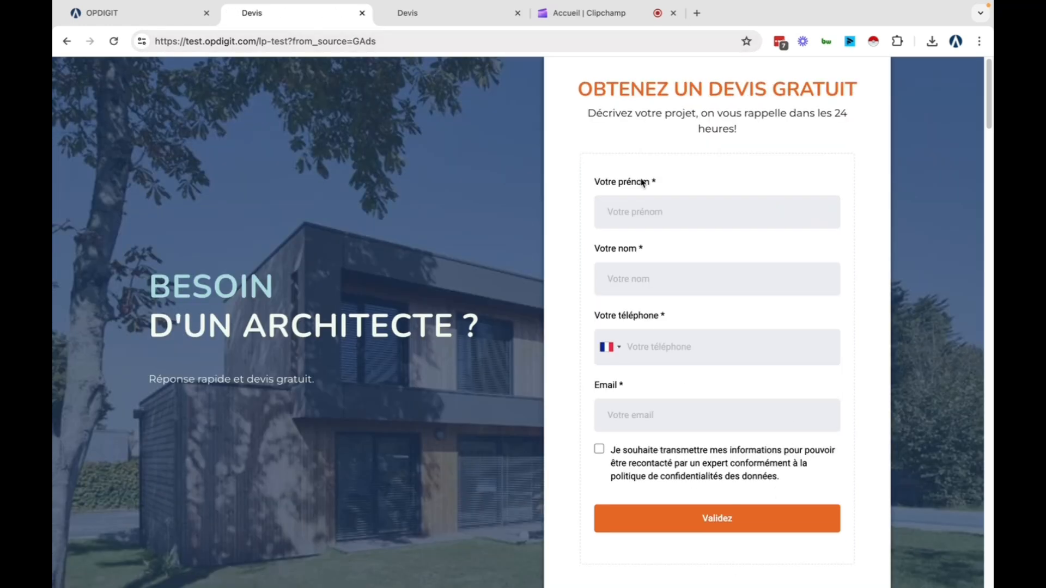
# Submit the quote form with a test first name, last name, phone number and e-mail, consent ticked
pyautogui.click(645, 206)
pyautogui.write('paul')
pyautogui.click(653, 265)
pyautogui.write('test')
pyautogui.click(667, 341)
pyautogui.write('01 02 ')
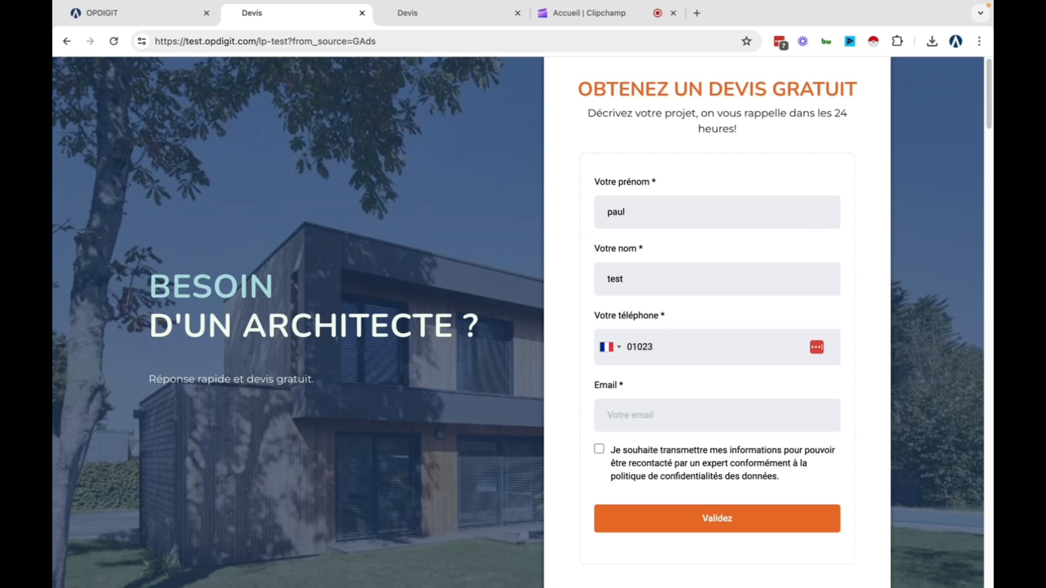
pyautogui.write('33 33 333')
pyautogui.click(692, 422)
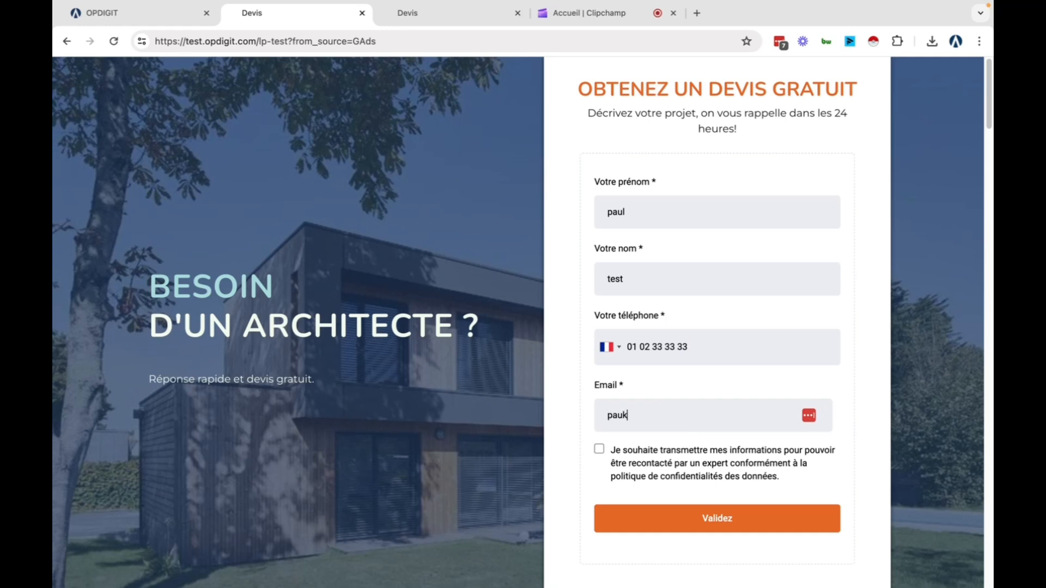
pyautogui.click(600, 450)
pyautogui.click(700, 532)
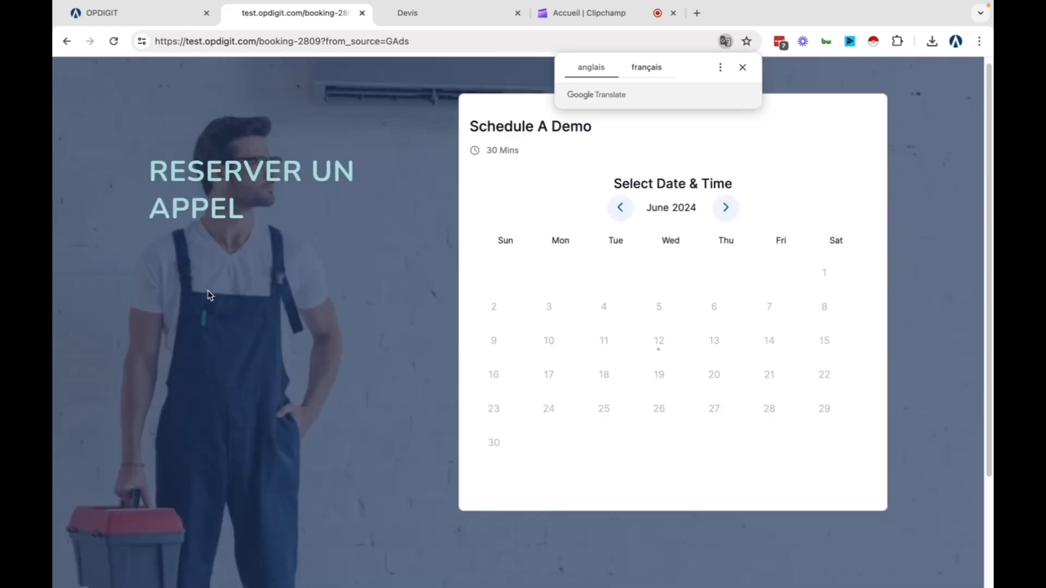
# Dismiss the Translate offer and return to the OPDIGIT CRM tab
pyautogui.click(721, 68)
pyautogui.click(743, 69)
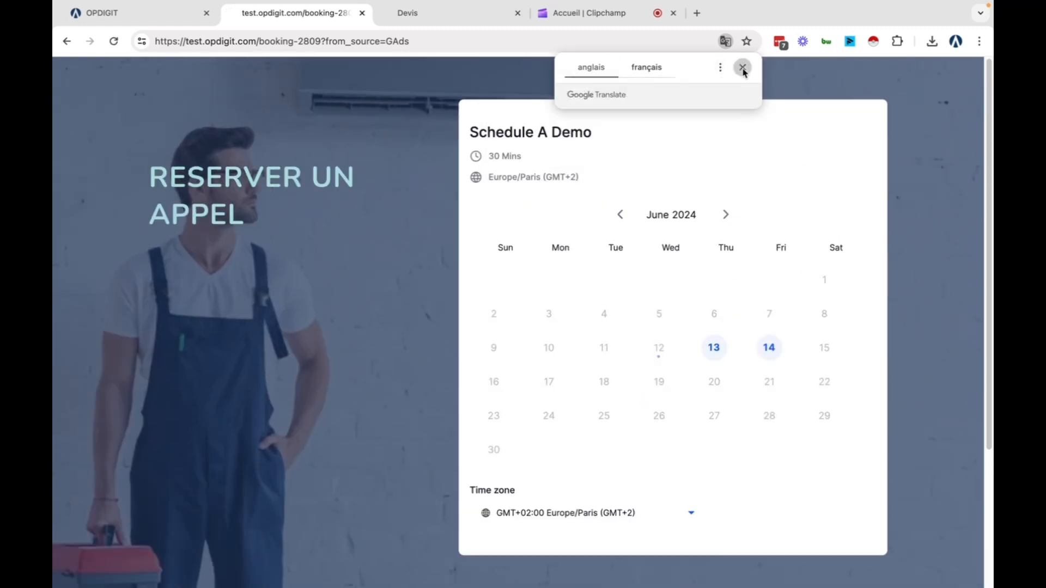
pyautogui.click(743, 69)
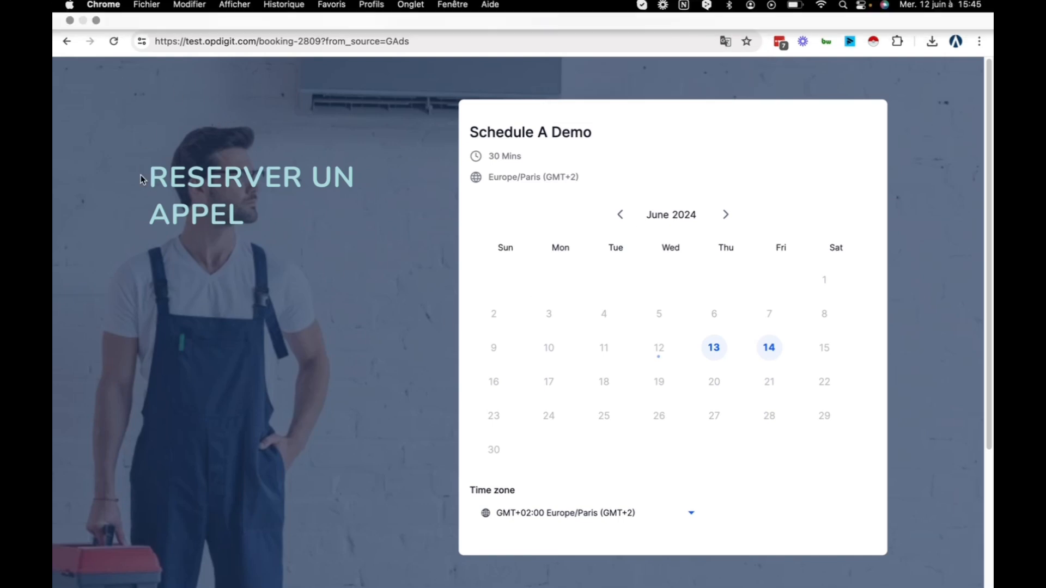
pyautogui.click(132, 16)
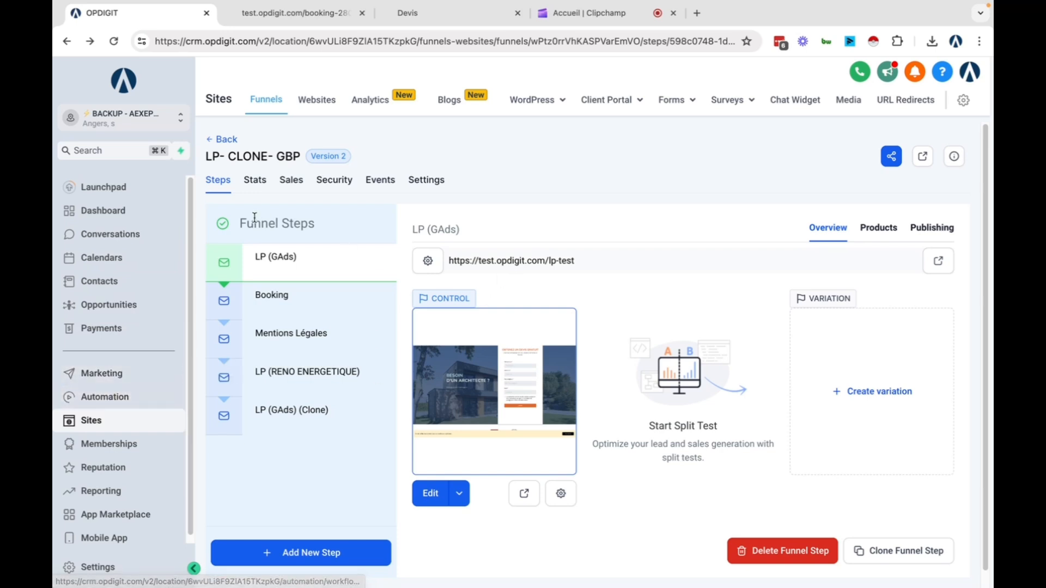
# Open the most recent Test contact's form submission details and find its GAds source value
pyautogui.click(134, 283)
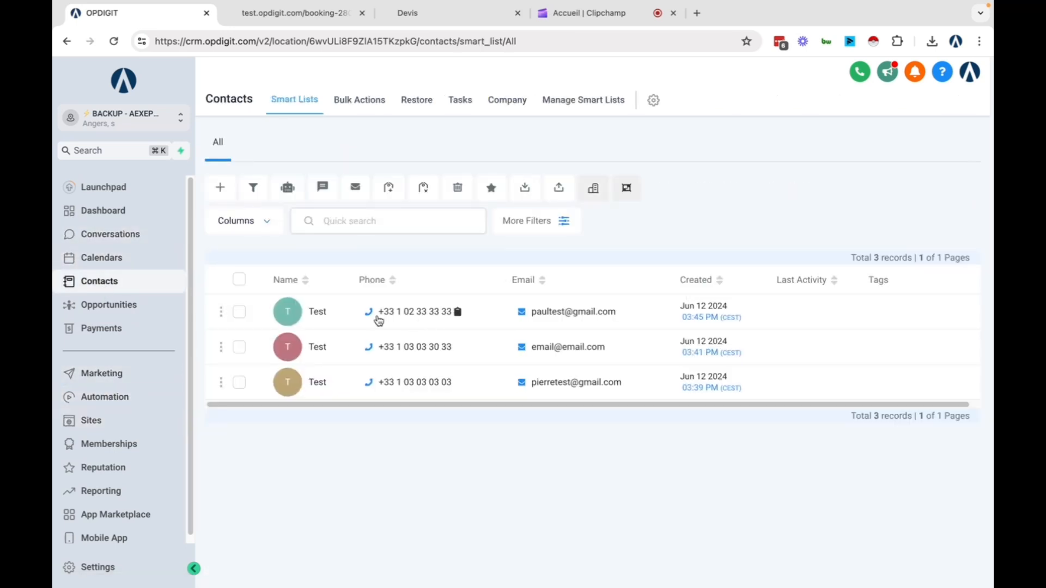
pyautogui.click(322, 318)
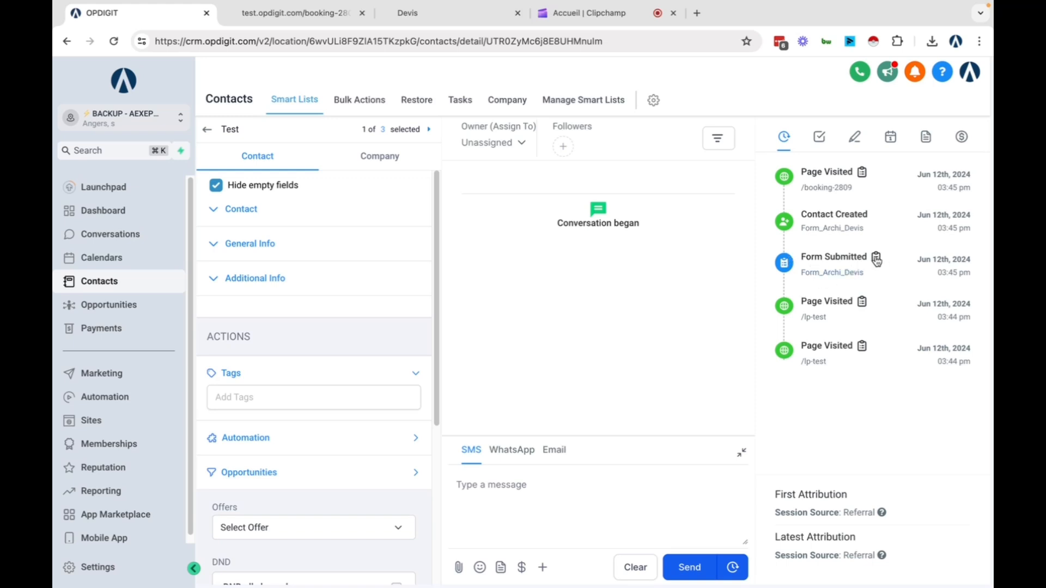
pyautogui.click(876, 260)
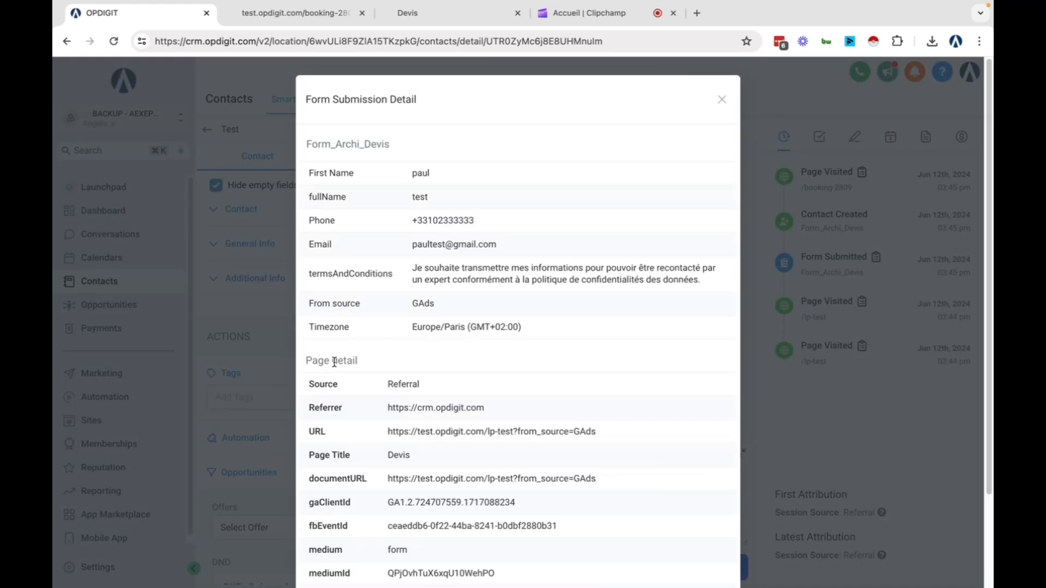
pyautogui.scroll(-2, 319, 246)
pyautogui.scroll(1, 329, 282)
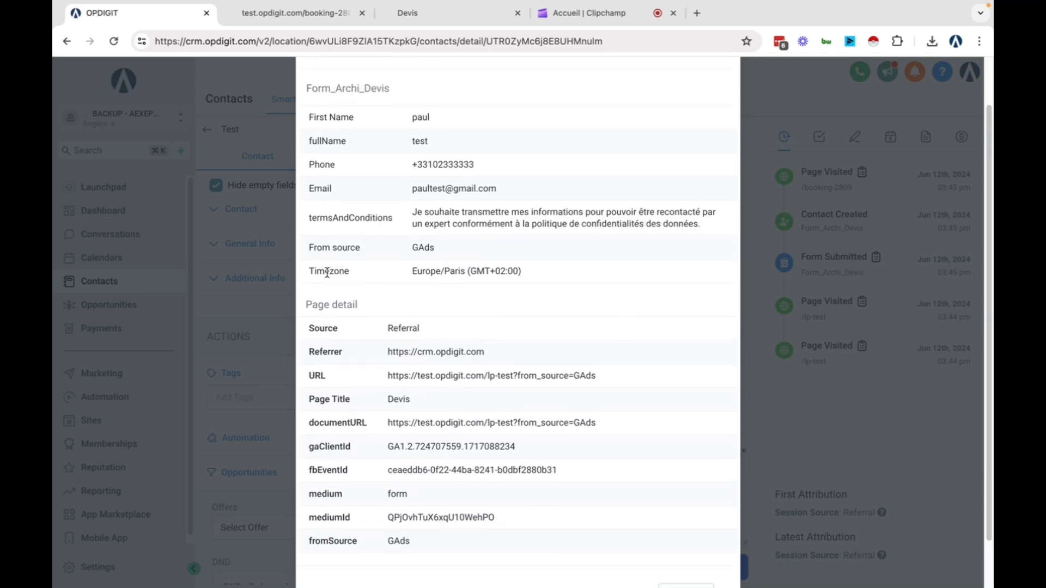
pyautogui.moveTo(409, 249); pyautogui.dragTo(457, 247)
# Close the GAds contact's form submission details
pyautogui.click(469, 249)
pyautogui.scroll(2, 708, 180)
pyautogui.click(721, 100)
pyautogui.scroll(-1, 273, 288)
pyautogui.scroll(1, 270, 251)
# Expand General Info and Contact to check From Source, then return to the All contacts list
pyautogui.click(250, 244)
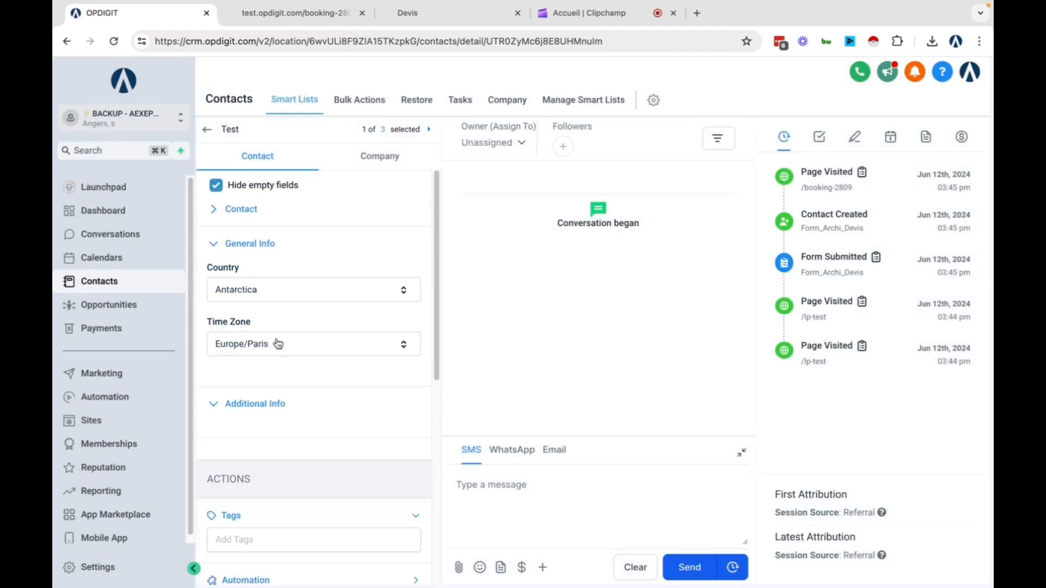
pyautogui.click(211, 213)
pyautogui.scroll(-3, 281, 324)
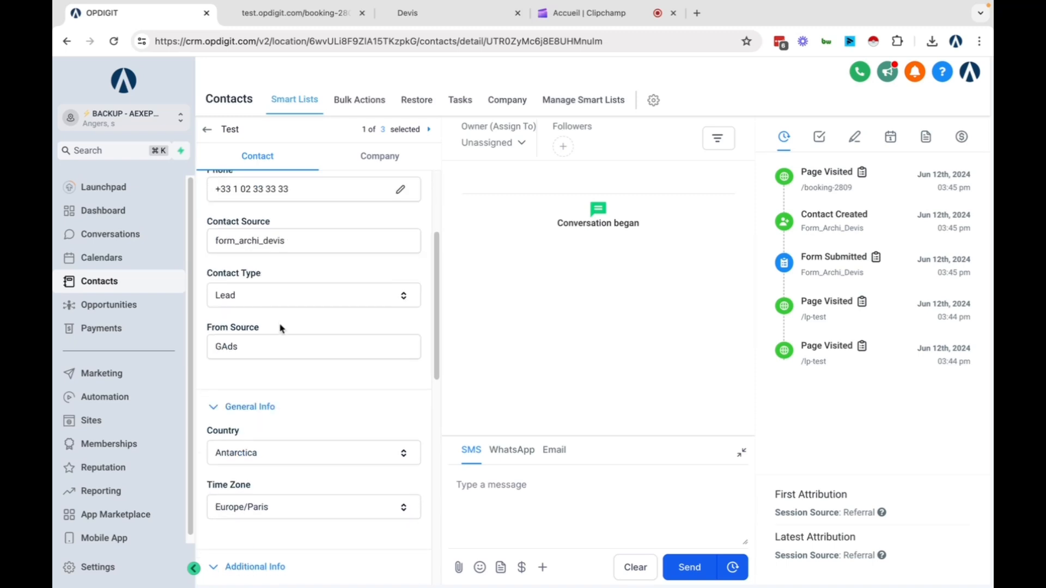
pyautogui.tripleClick(252, 329)
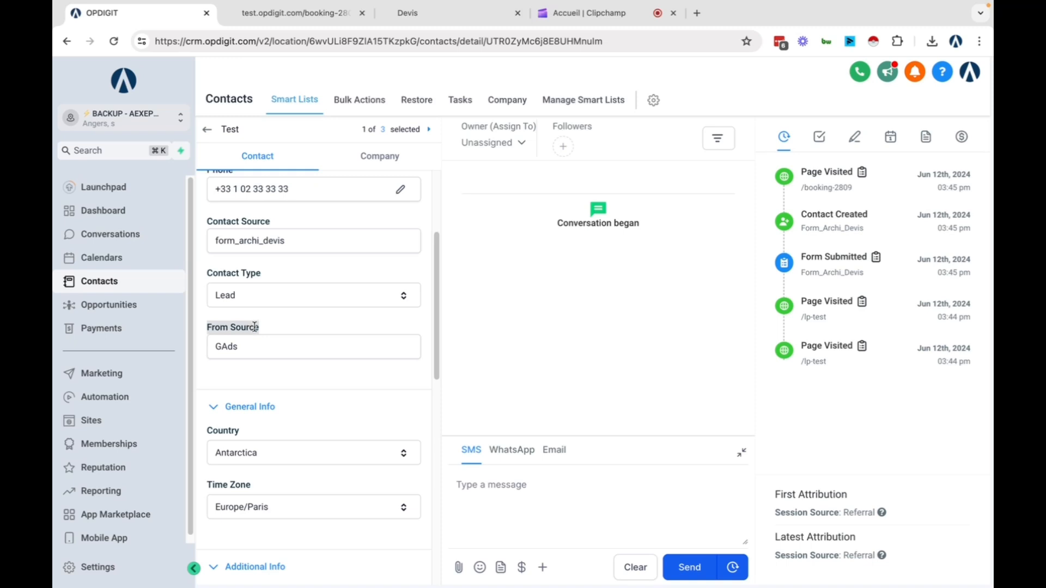
pyautogui.click(207, 129)
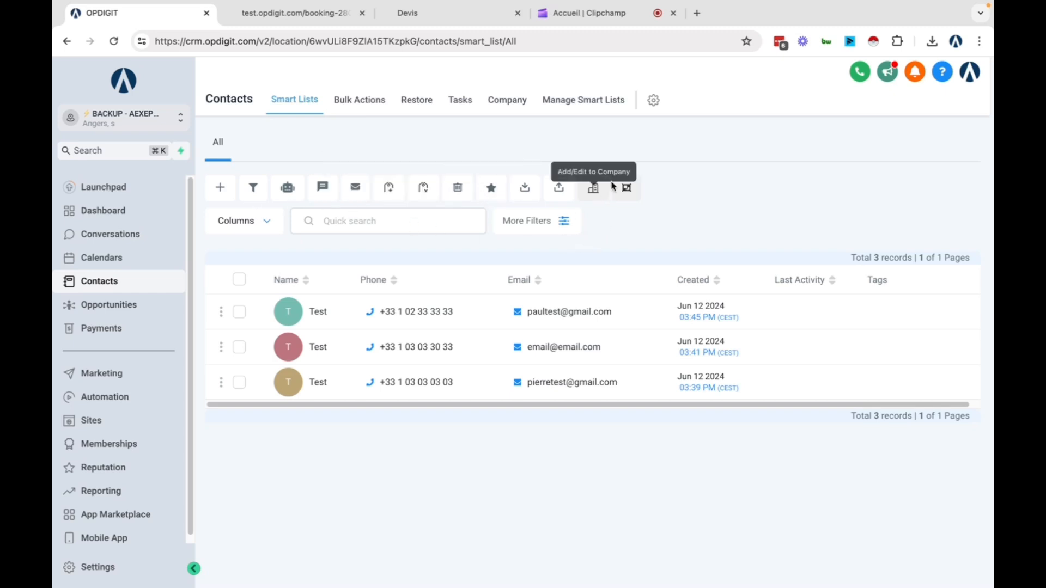
# Filter contacts to From Source contains GAds and close the Filters panel
pyautogui.click(561, 228)
pyautogui.click(791, 153)
pyautogui.write('from')
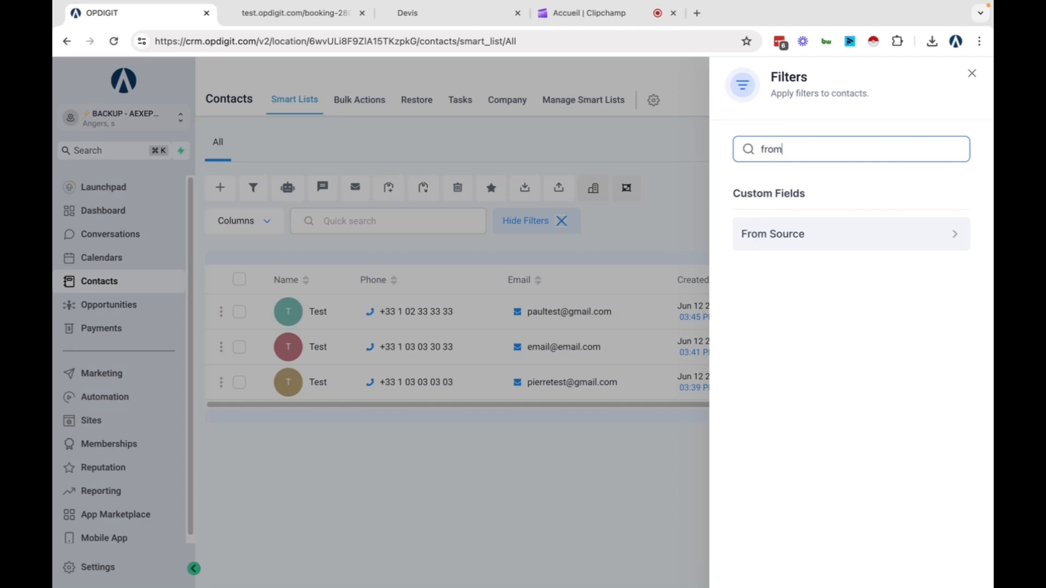
pyautogui.click(798, 240)
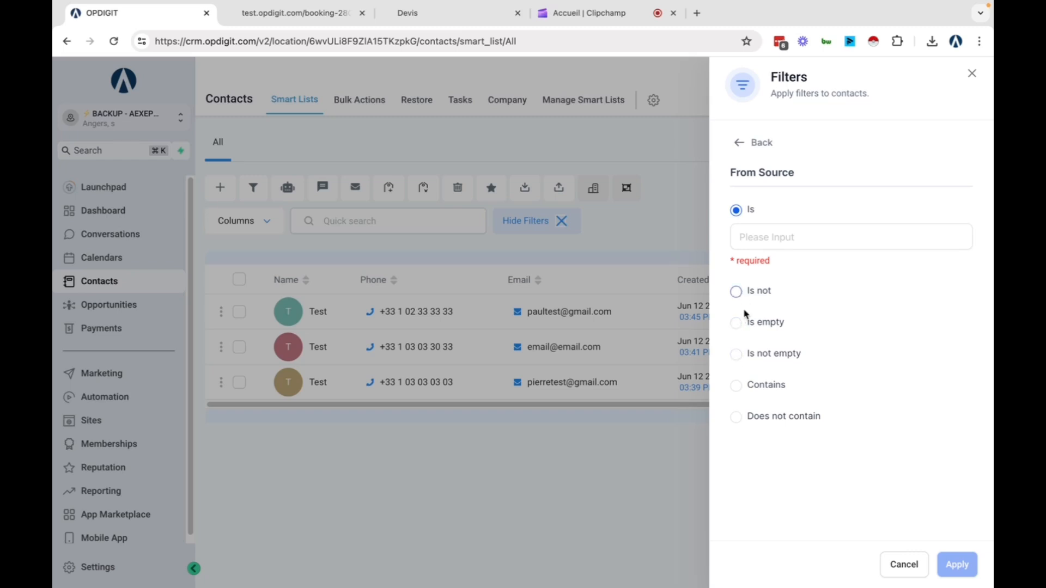
pyautogui.click(738, 385)
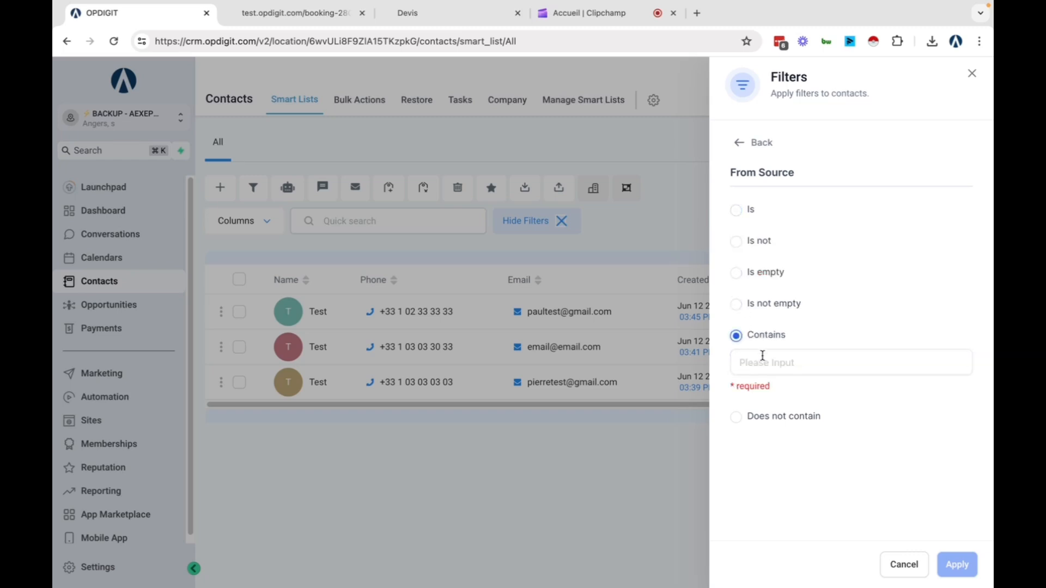
pyautogui.click(799, 357)
pyautogui.write('GAds')
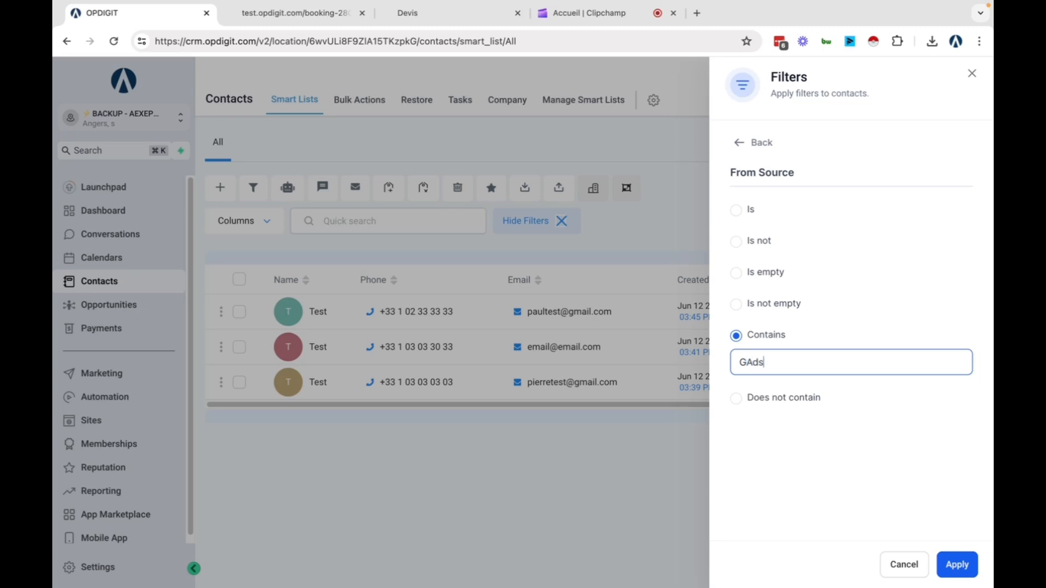
pyautogui.click(965, 566)
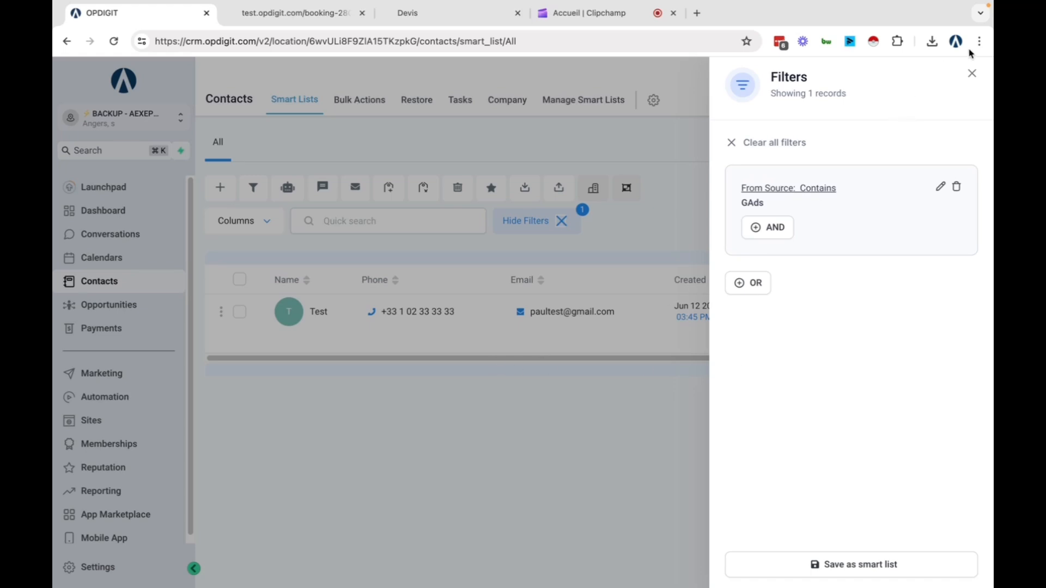
pyautogui.click(972, 74)
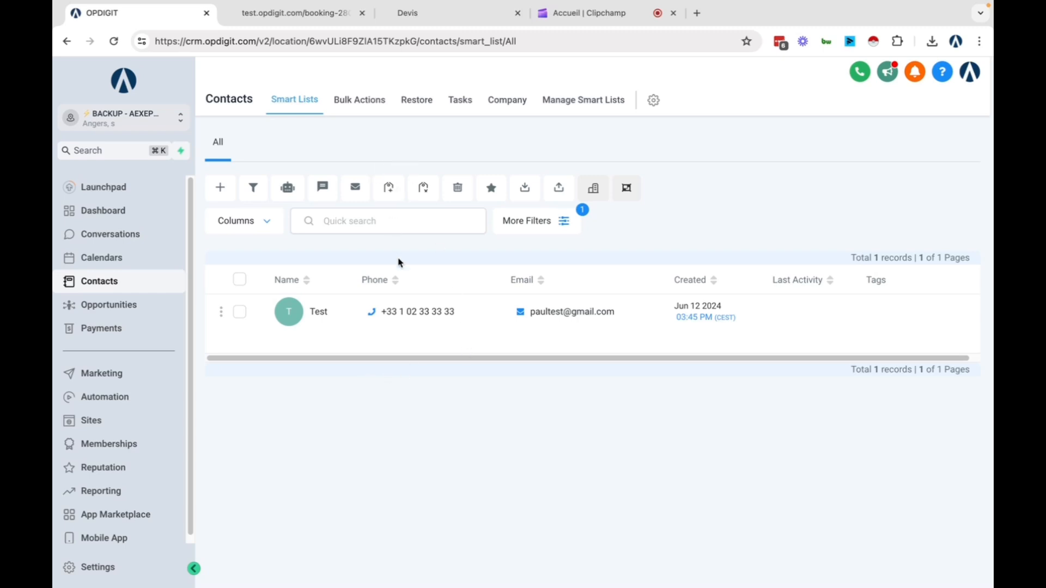
# Switch to the booking-2809 tab and reload the booking page
pyautogui.click(293, 16)
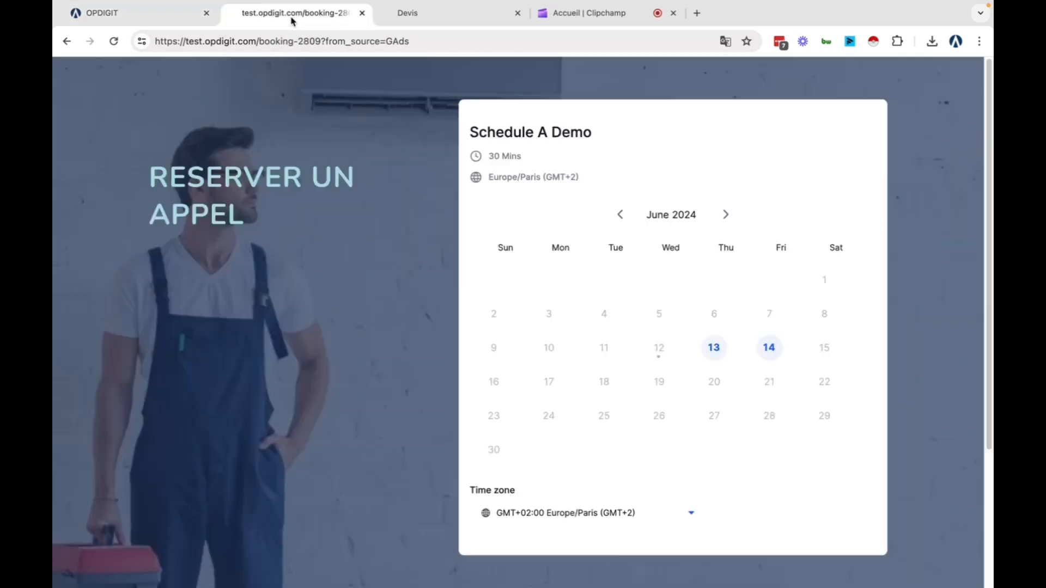
pyautogui.click(436, 39)
pyautogui.click(390, 42)
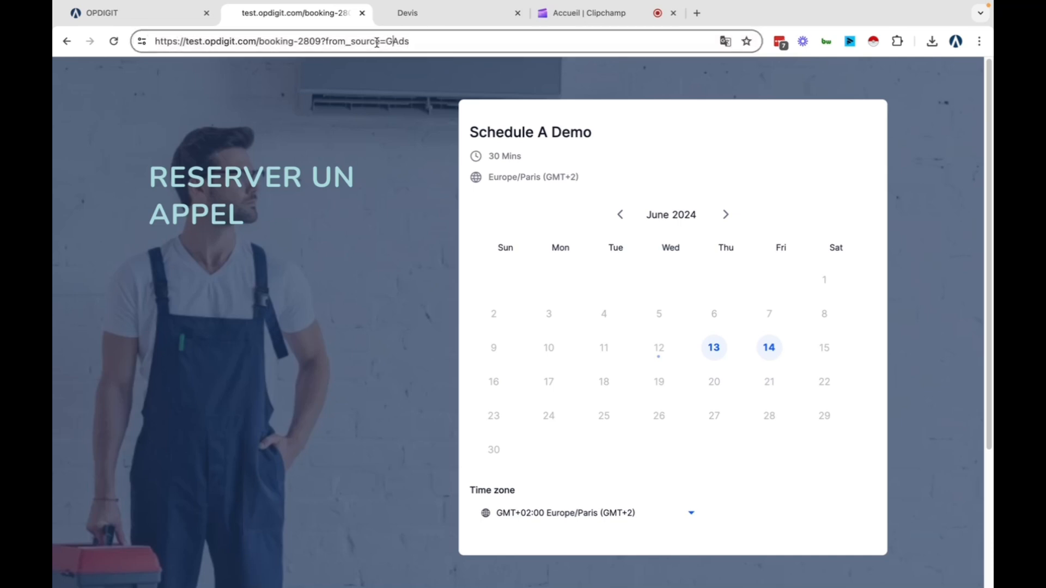
pyautogui.moveTo(259, 42); pyautogui.dragTo(447, 45)
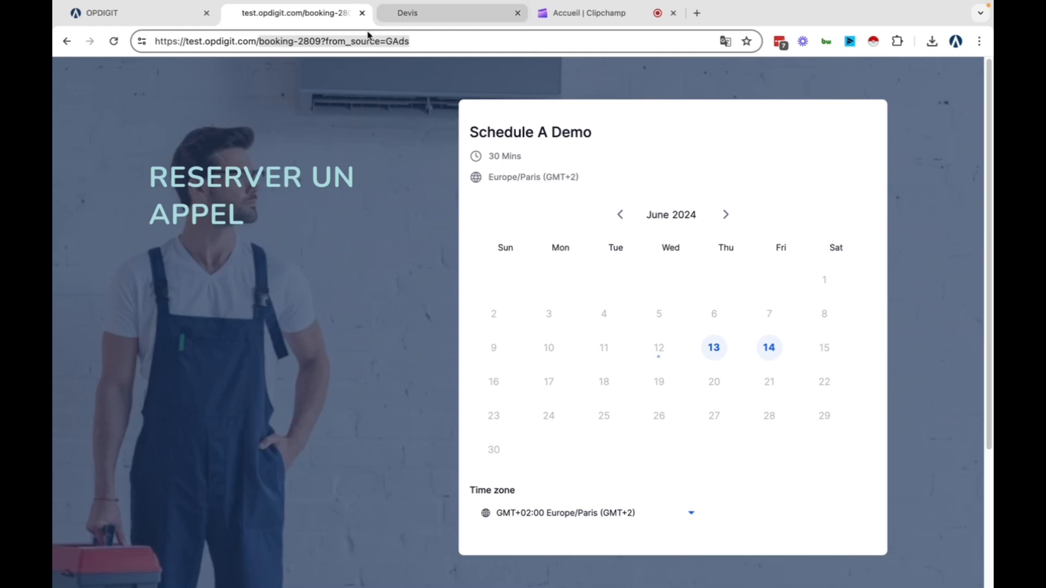
pyautogui.click(349, 41)
pyautogui.moveTo(323, 41); pyautogui.dragTo(253, 42)
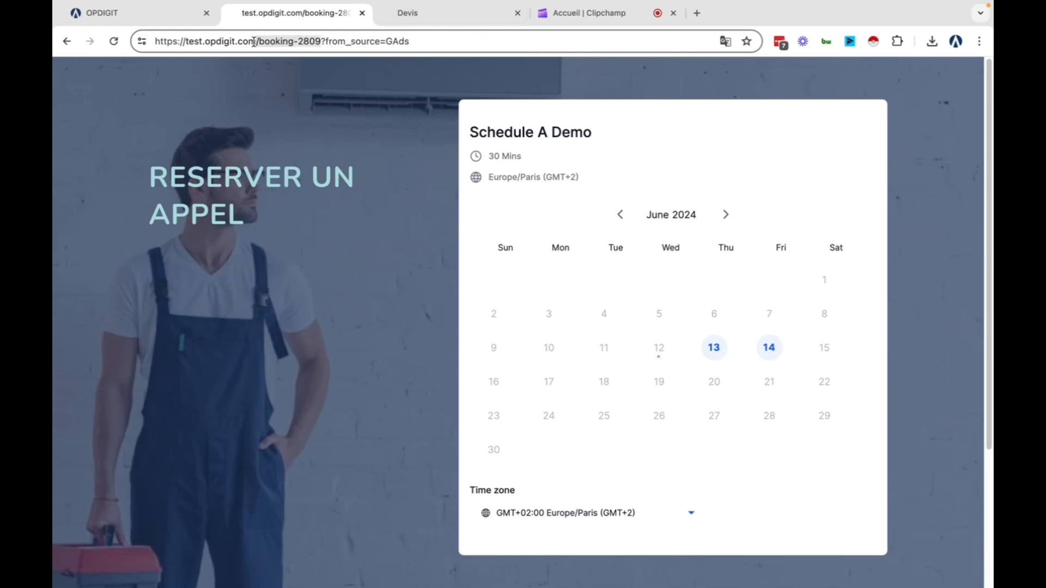
pyautogui.press('Return')
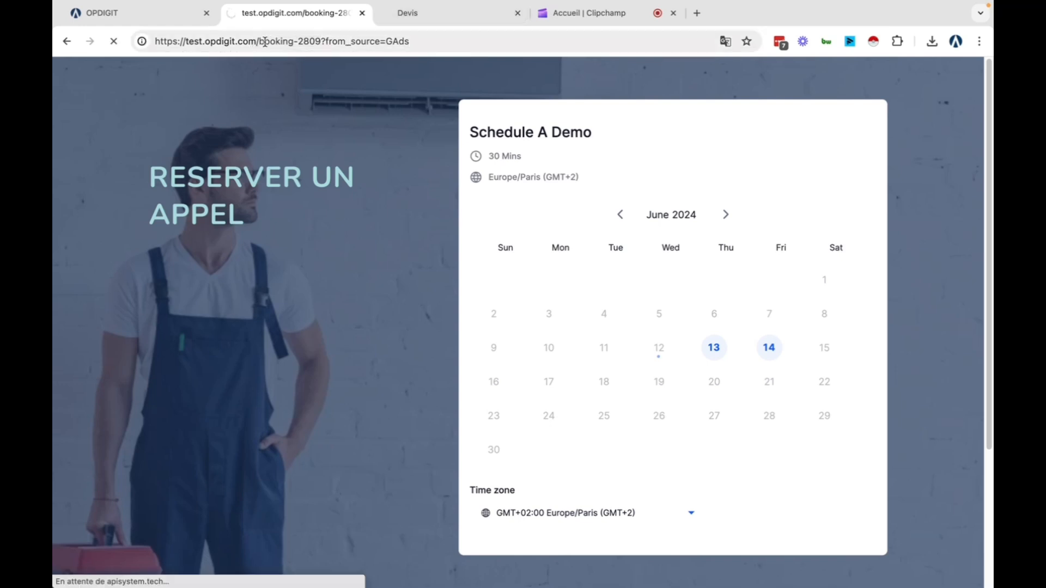
pyautogui.click(343, 35)
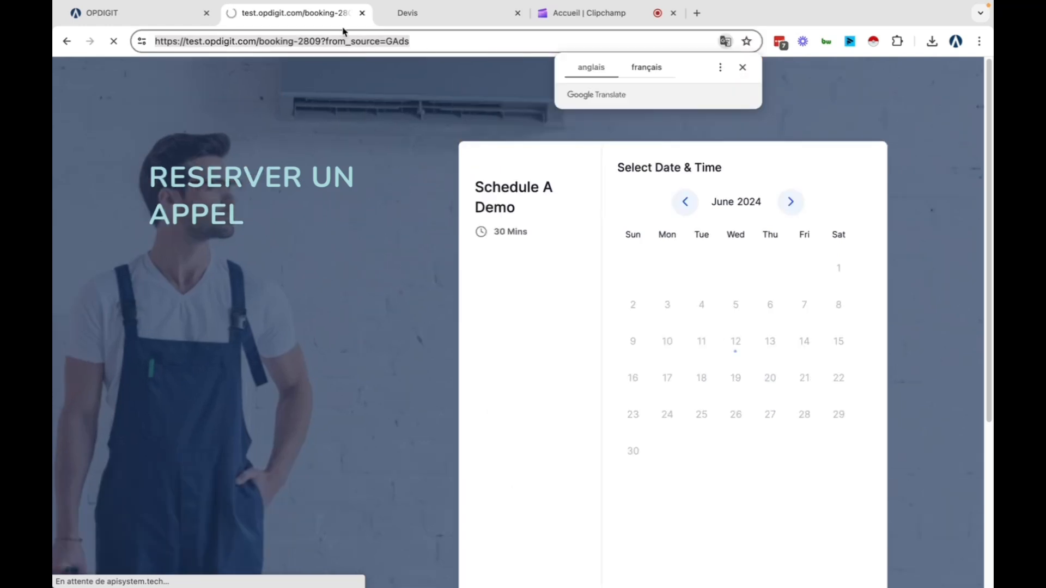
# Go forward to the lp-test page and load it with from_source=GBP
pyautogui.click(91, 41)
pyautogui.click(428, 44)
pyautogui.press('BackSpace')
pyautogui.press('BackSpace')
pyautogui.press('BackSpace')
pyautogui.press('BackSpace')
pyautogui.write('G')
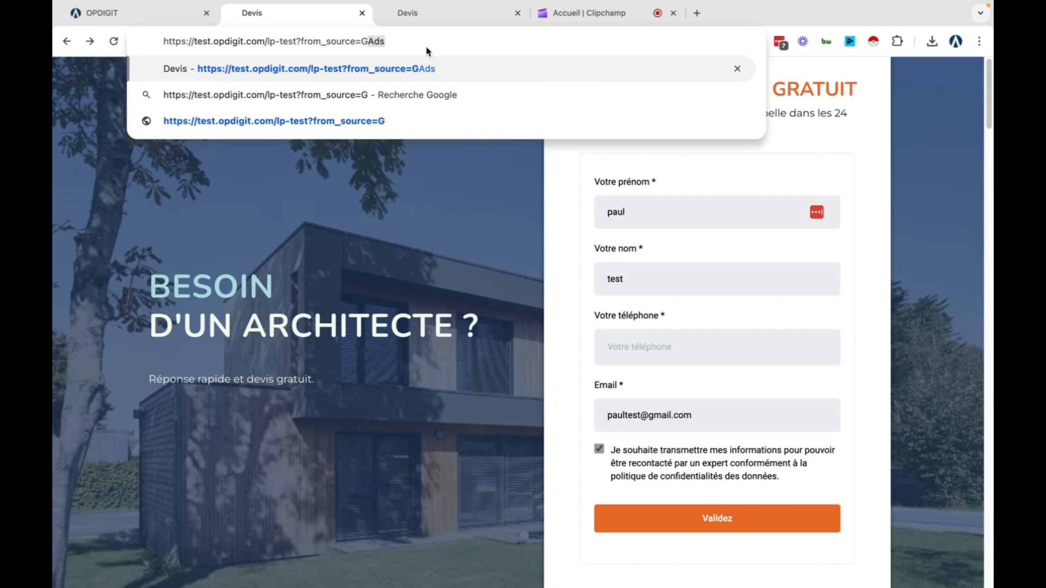
pyautogui.write('BP')
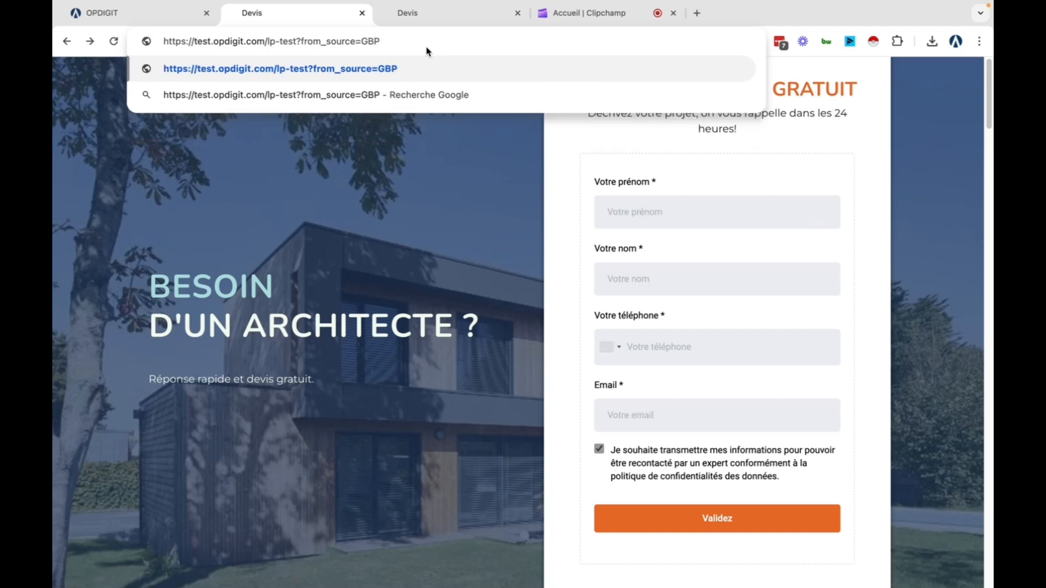
pyautogui.press('Return')
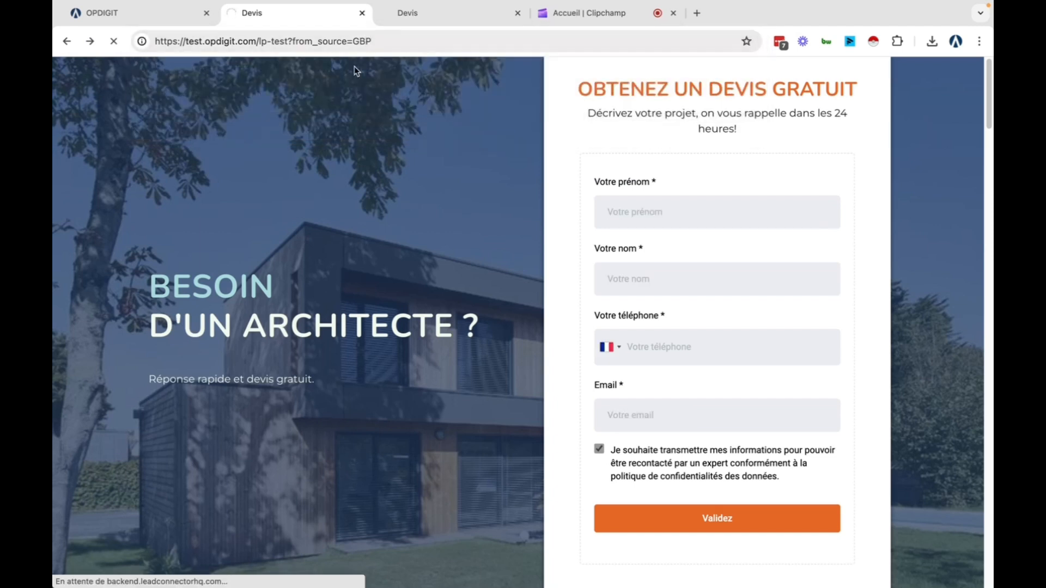
# Submit the GBP quote form with a test first name, last name, phone and e-mail, consent ticked
pyautogui.click(661, 215)
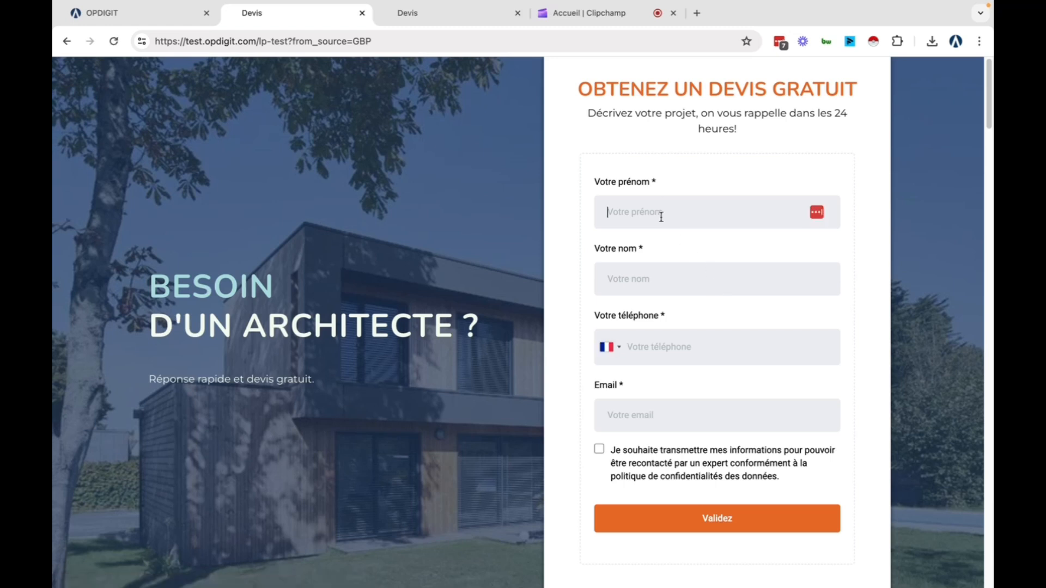
pyautogui.write('paul')
pyautogui.click(623, 294)
pyautogui.write('test')
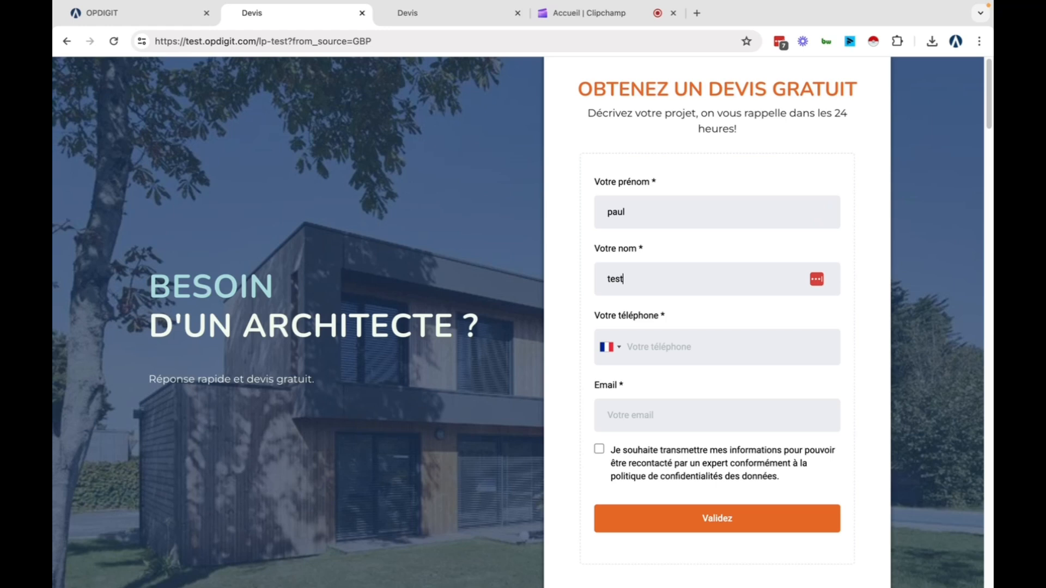
pyautogui.click(647, 331)
pyautogui.write('01')
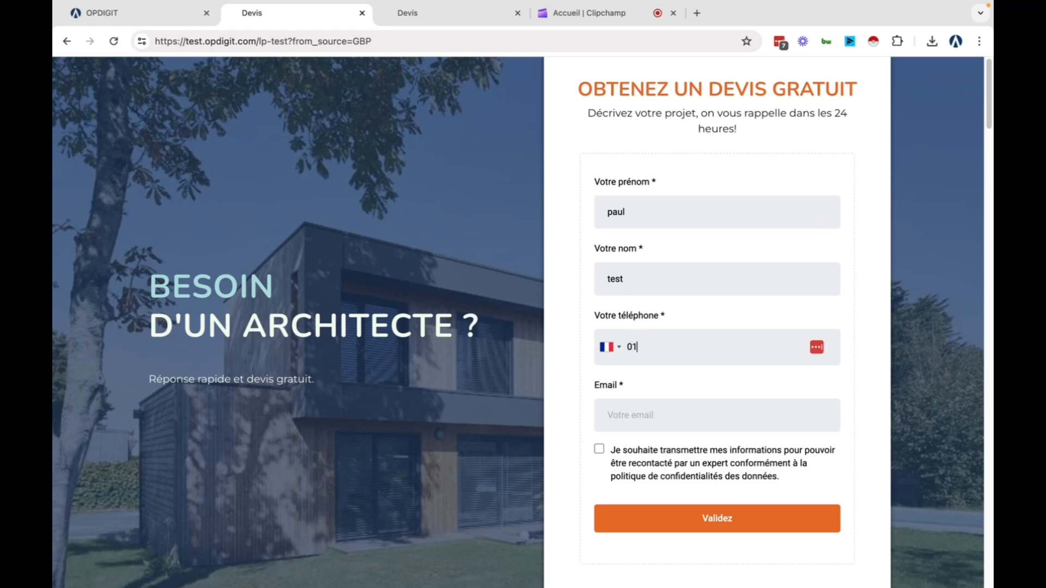
pyautogui.write(' 02 22 22 22')
pyautogui.click(636, 419)
pyautogui.write('test@test.com')
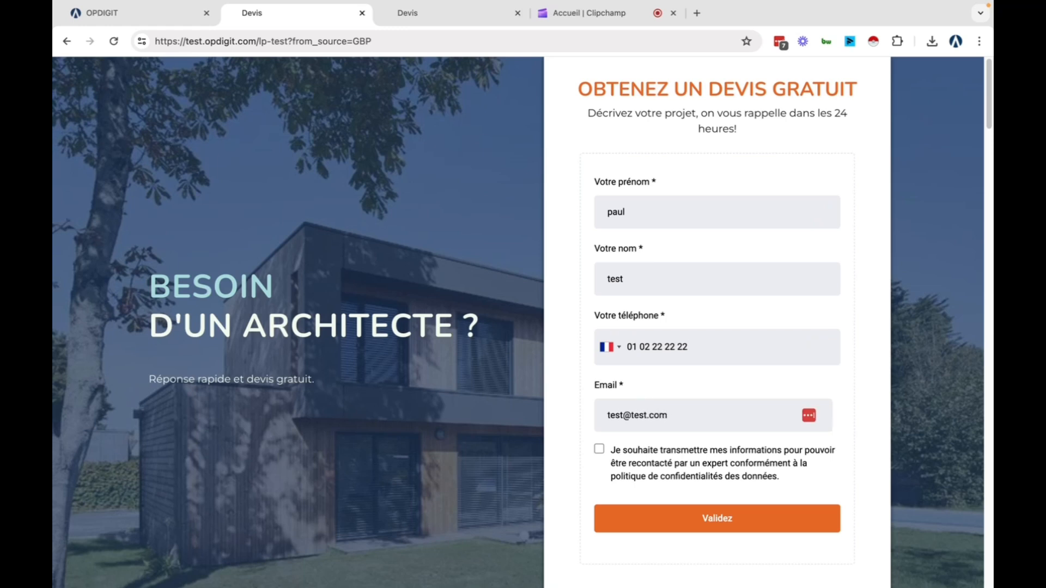
pyautogui.click(598, 451)
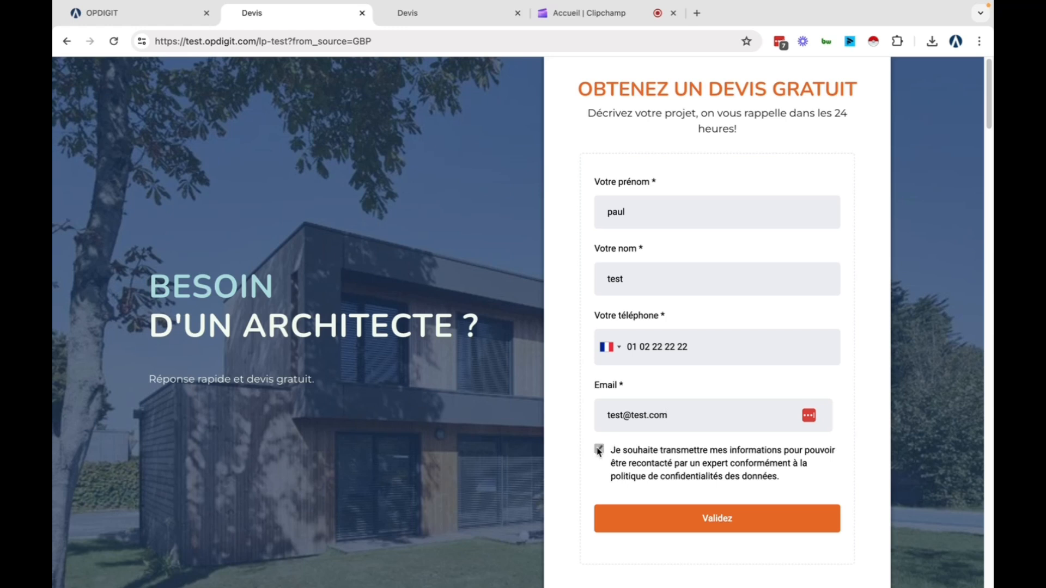
pyautogui.click(736, 523)
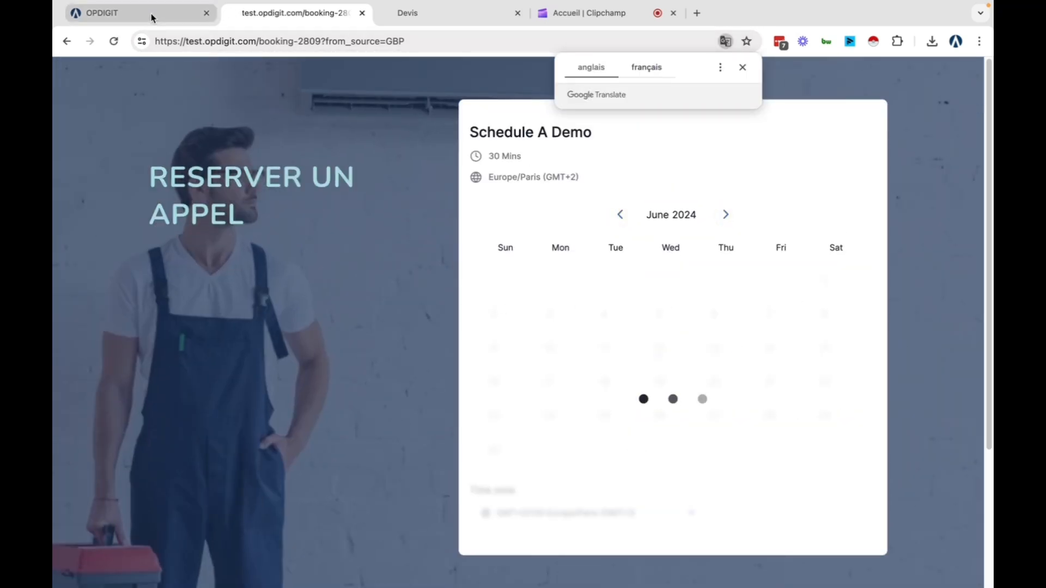
# Return to the OPDIGIT CRM tab and reload the contacts list to show the fourth Test contact
pyautogui.click(153, 19)
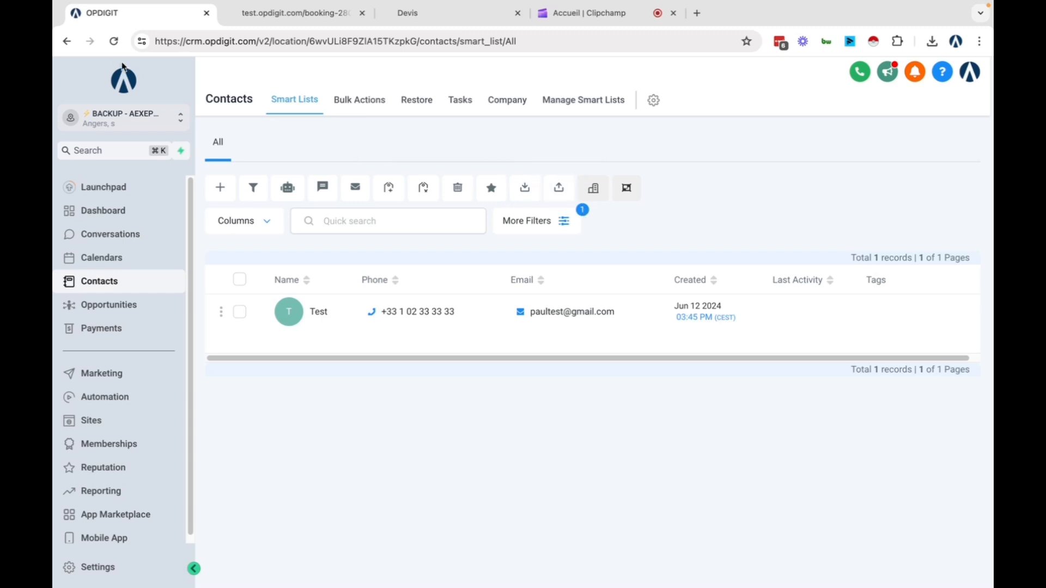
pyautogui.click(113, 41)
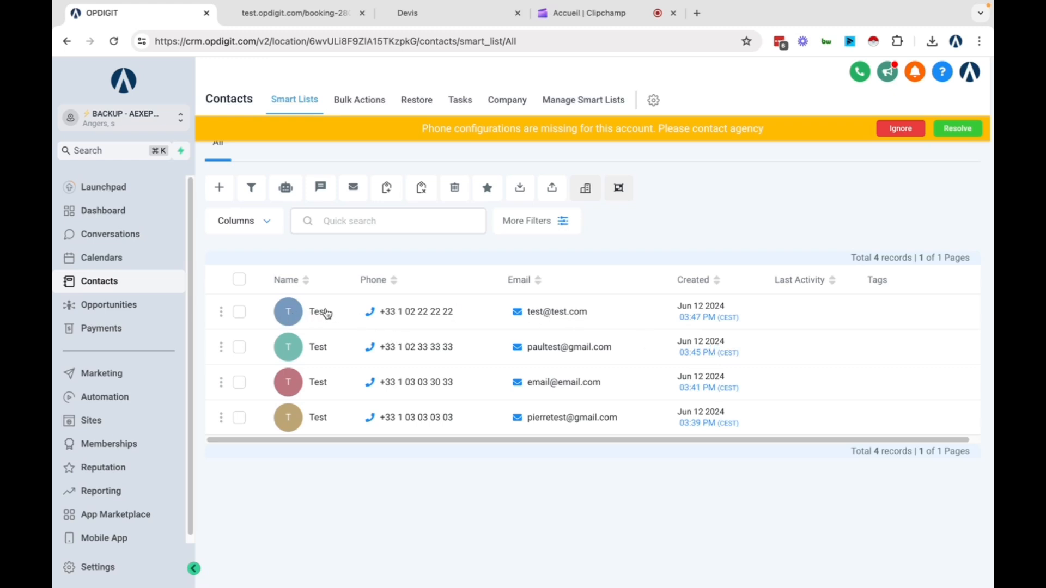
# Open the newest Test contact's record, expand its Contact section and highlight From Source value GBP
pyautogui.click(327, 313)
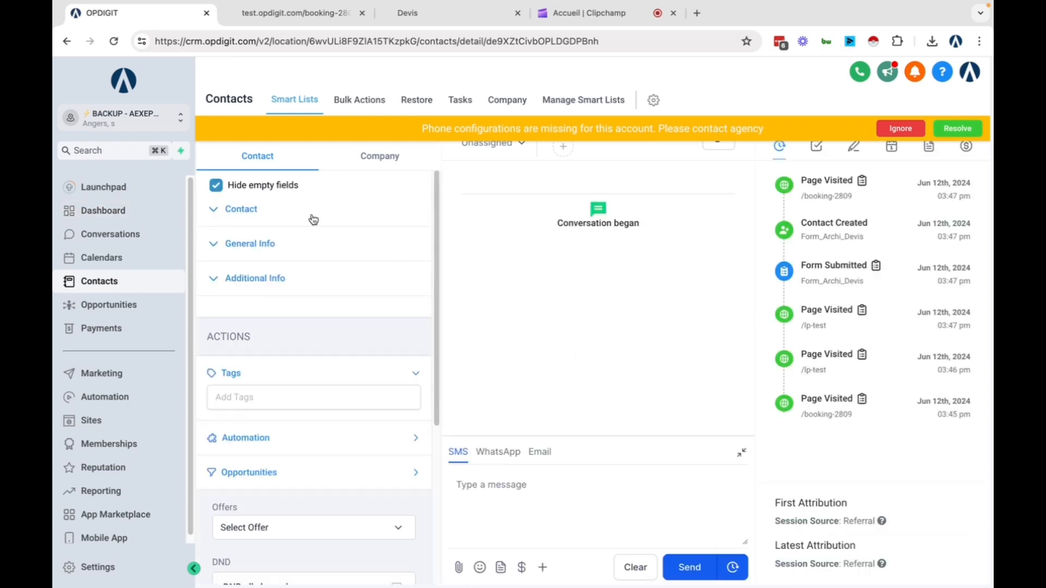
pyautogui.scroll(-4, 250, 354)
pyautogui.scroll(4, 246, 335)
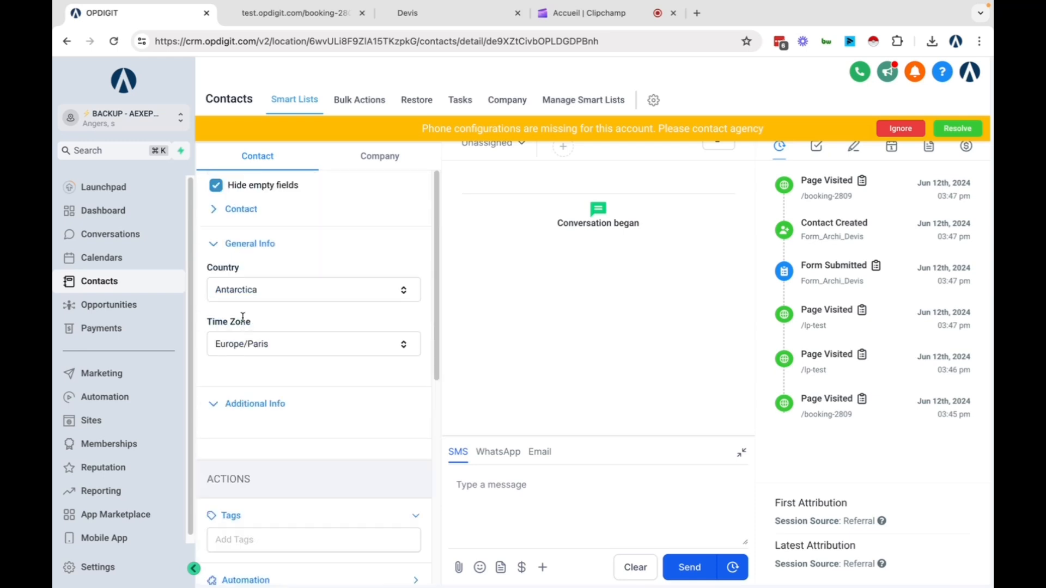
pyautogui.click(214, 210)
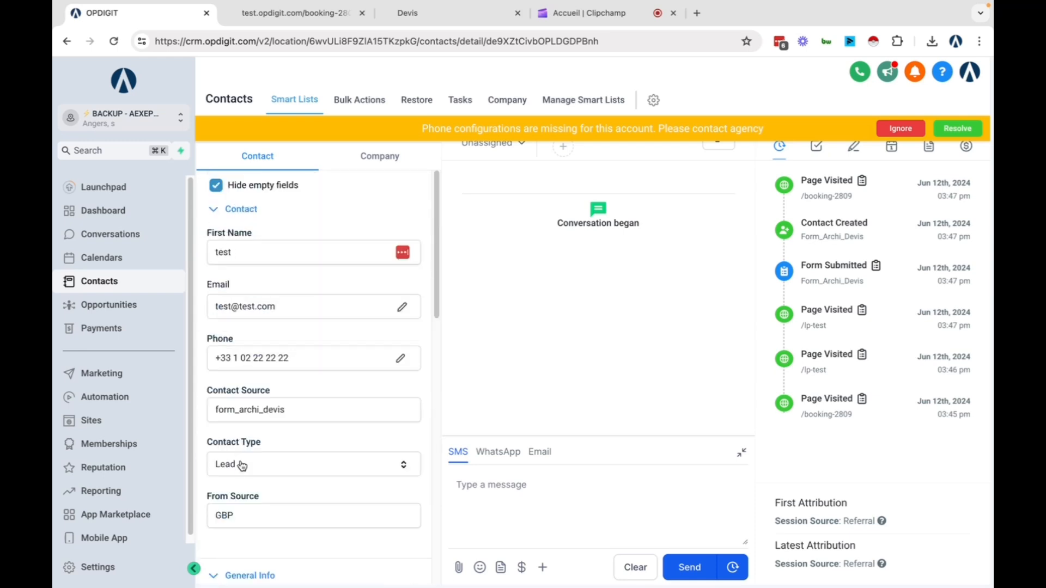
pyautogui.moveTo(237, 519); pyautogui.dragTo(201, 513)
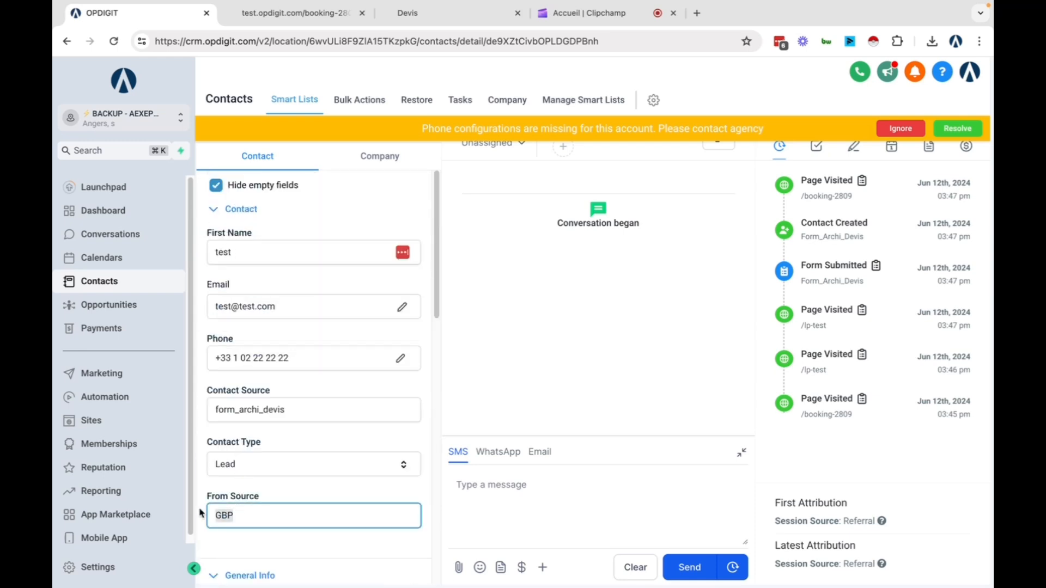